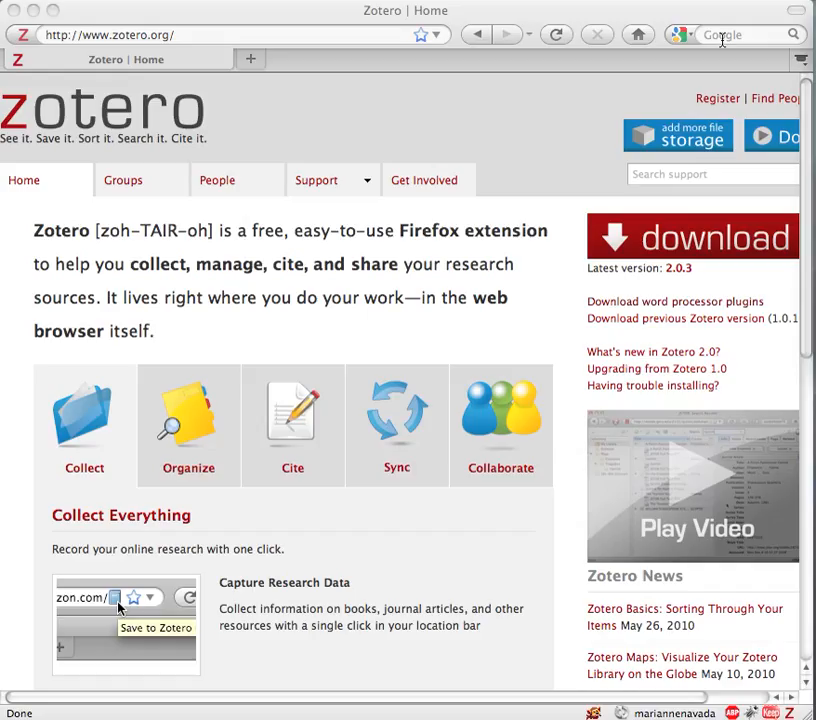
# Search the web for "Firefox".
pyautogui.click(723, 41)
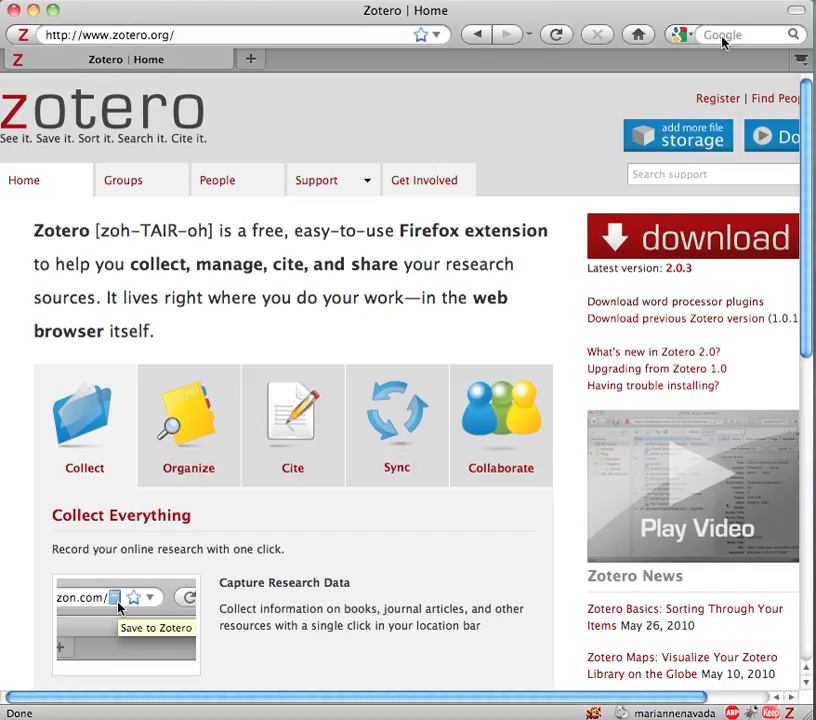
pyautogui.click(729, 35)
pyautogui.write('Zo')
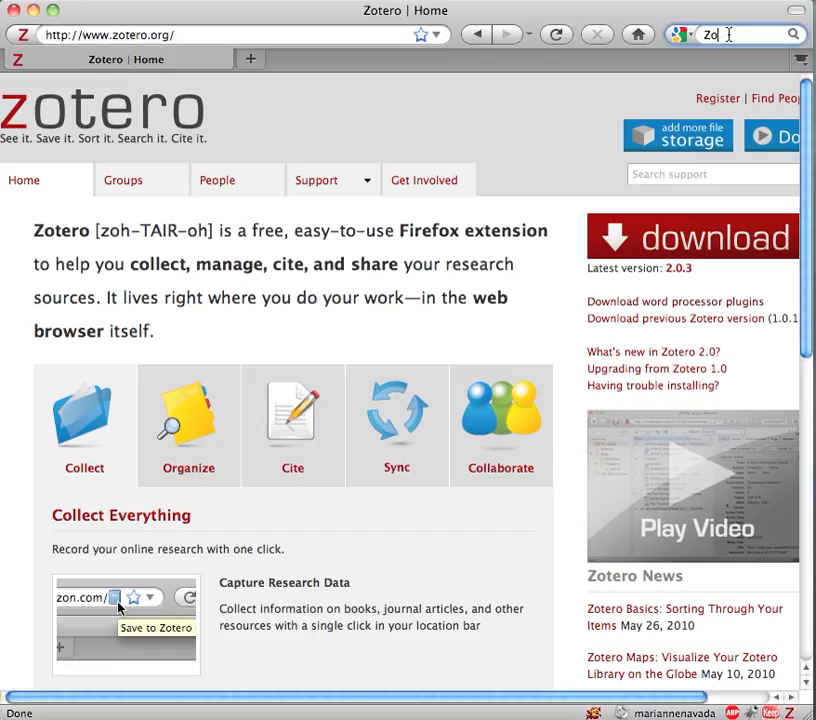
pyautogui.write('ter')
pyautogui.press('BackSpace')
pyautogui.press('BackSpace')
pyautogui.press('BackSpace')
pyautogui.press('BackSpace')
pyautogui.press('BackSpace')
pyautogui.write('Firefox')
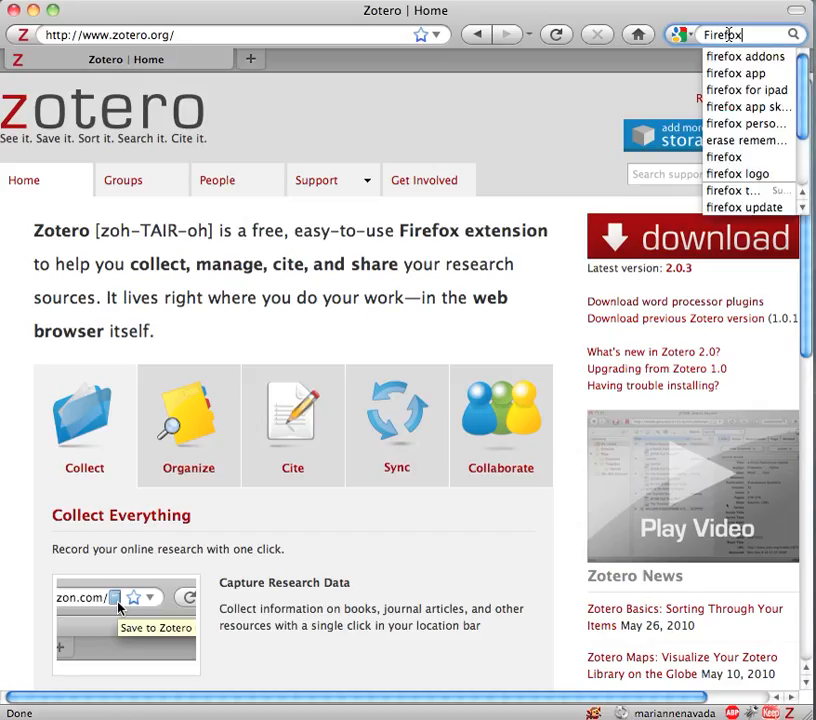
pyautogui.press('Return')
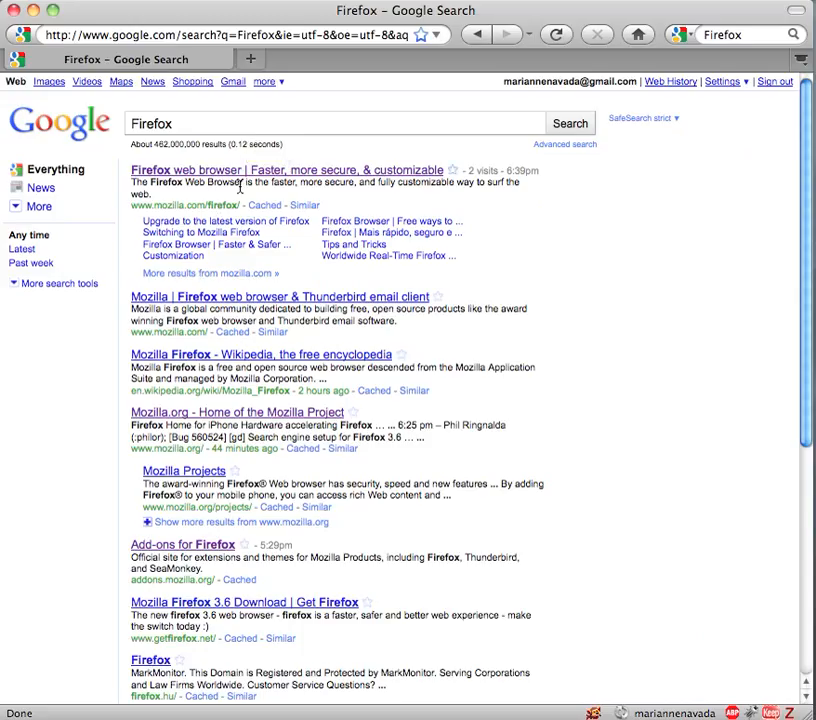
# Open the Firefox web browser result on mozilla.com and look over the page's Firefox download section.
pyautogui.click(247, 177)
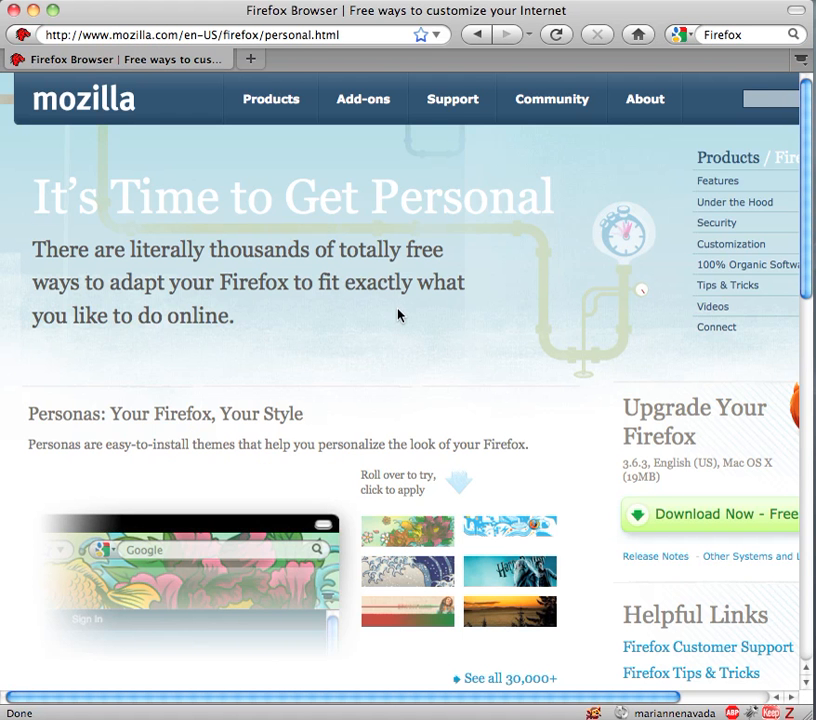
pyautogui.hscroll(1, 438, 319)
pyautogui.hscroll(2, 438, 325)
pyautogui.scroll(-1, 438, 325)
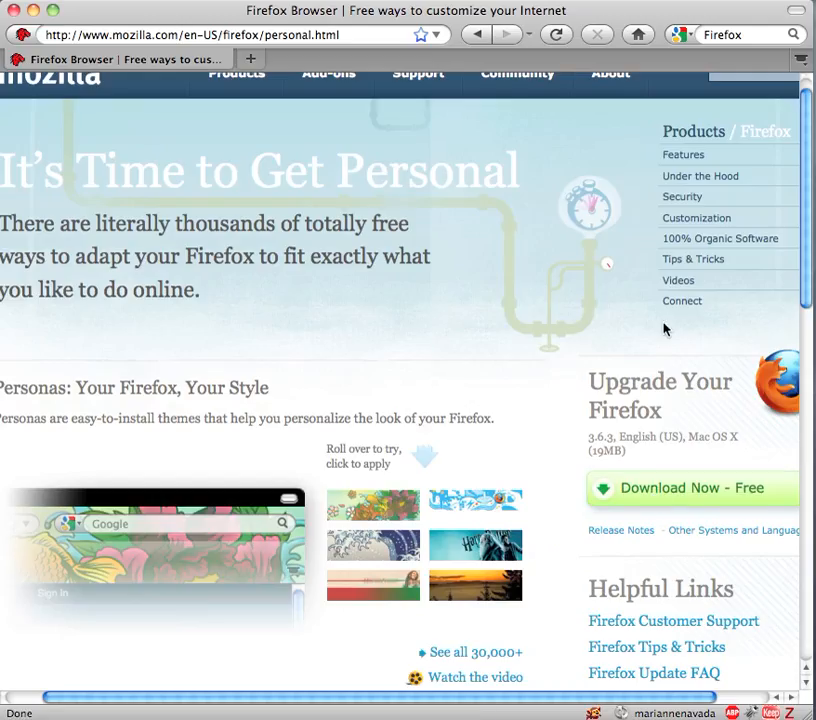
pyautogui.scroll(1, 663, 329)
pyautogui.hscroll(3, 663, 329)
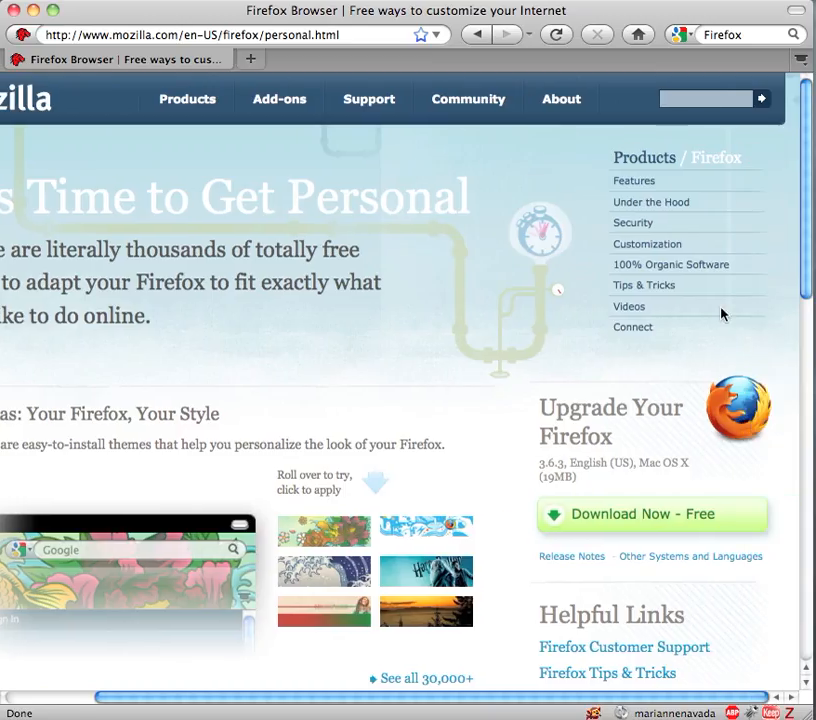
pyautogui.hscroll(-3, 722, 313)
pyautogui.scroll(-1, 721, 511)
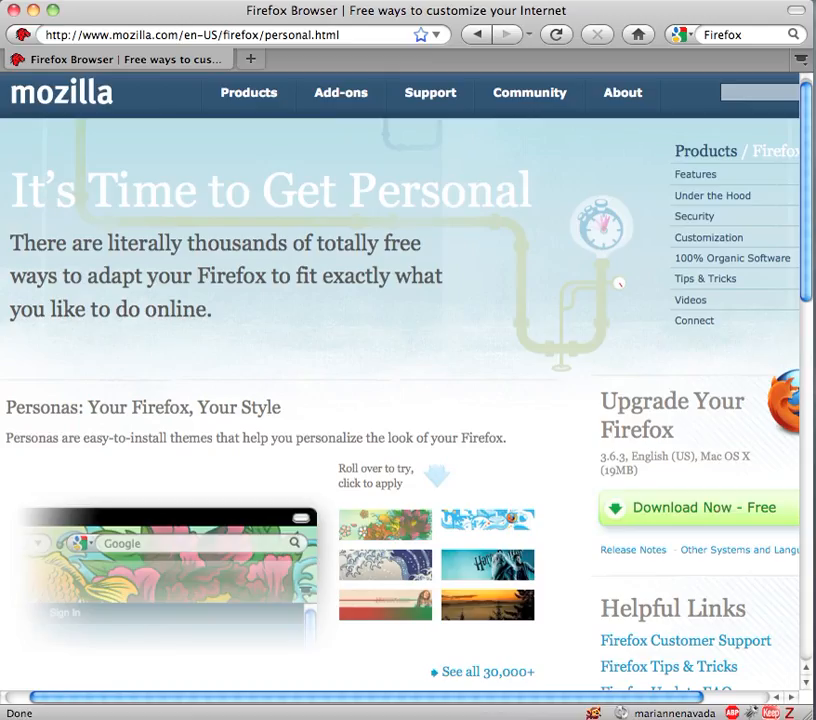
# Search the web for "Zotero" and open the Zotero home page from the results.
pyautogui.moveTo(527, 693)
pyautogui.click(759, 41)
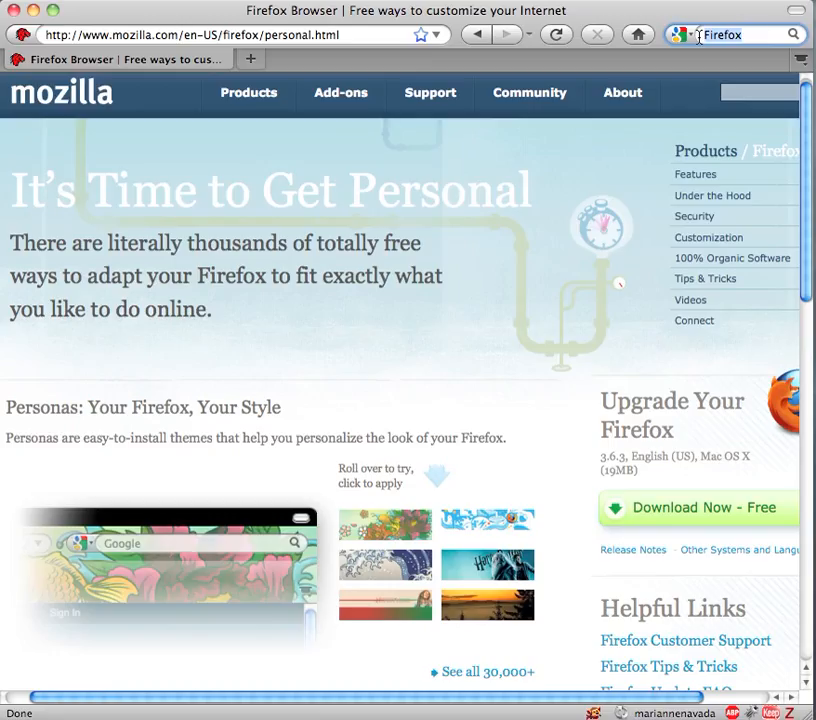
pyautogui.write('Zotero')
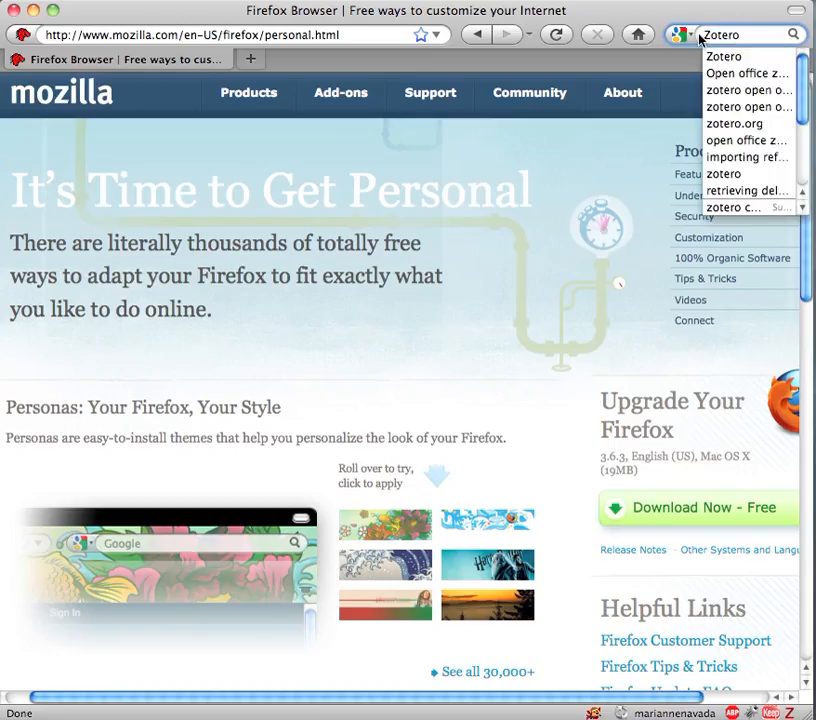
pyautogui.press('Return')
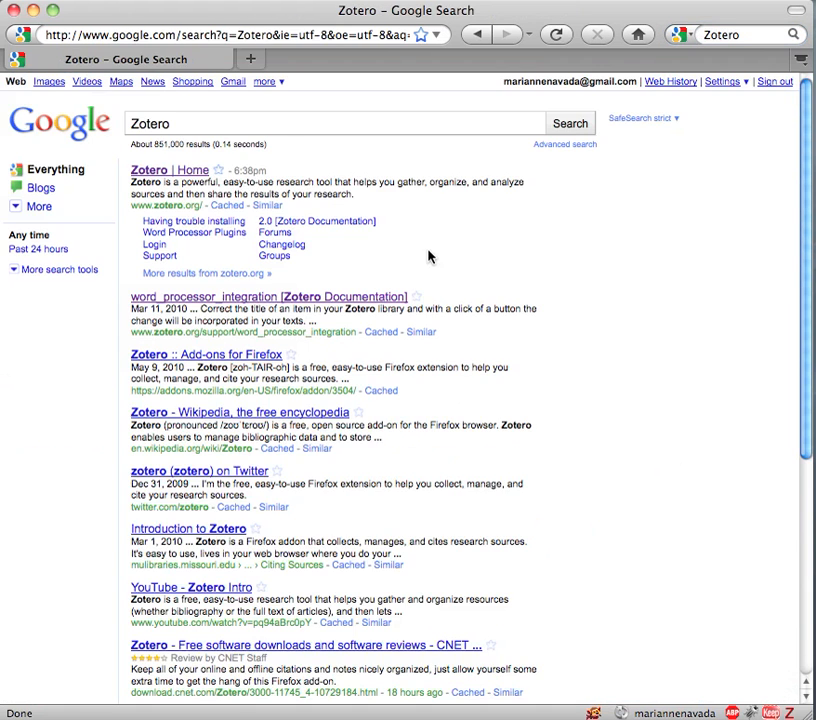
pyautogui.click(172, 172)
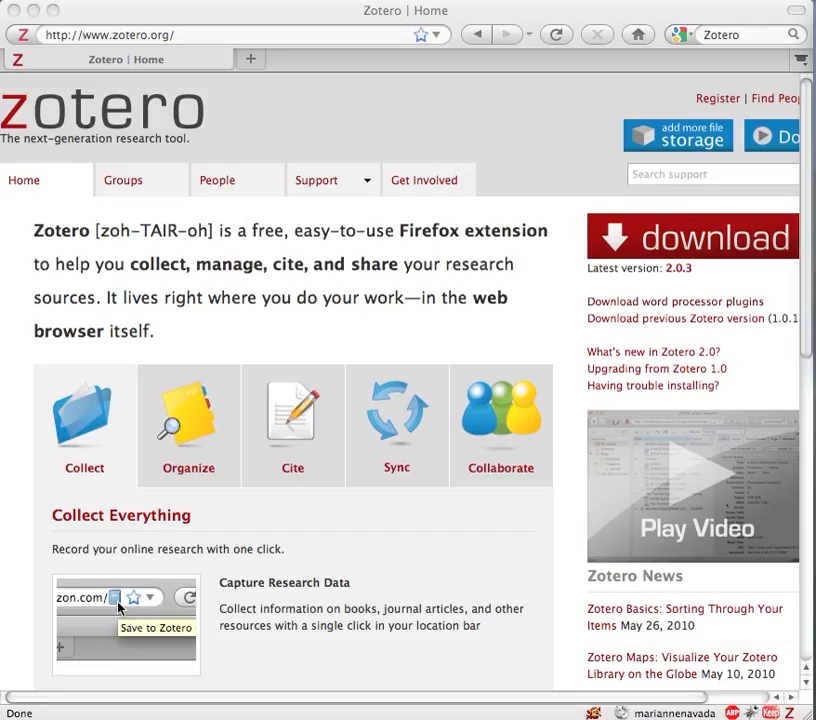
# Search the web for "firefox addons" and open the official Add-ons for Firefox site.
pyautogui.click(741, 39)
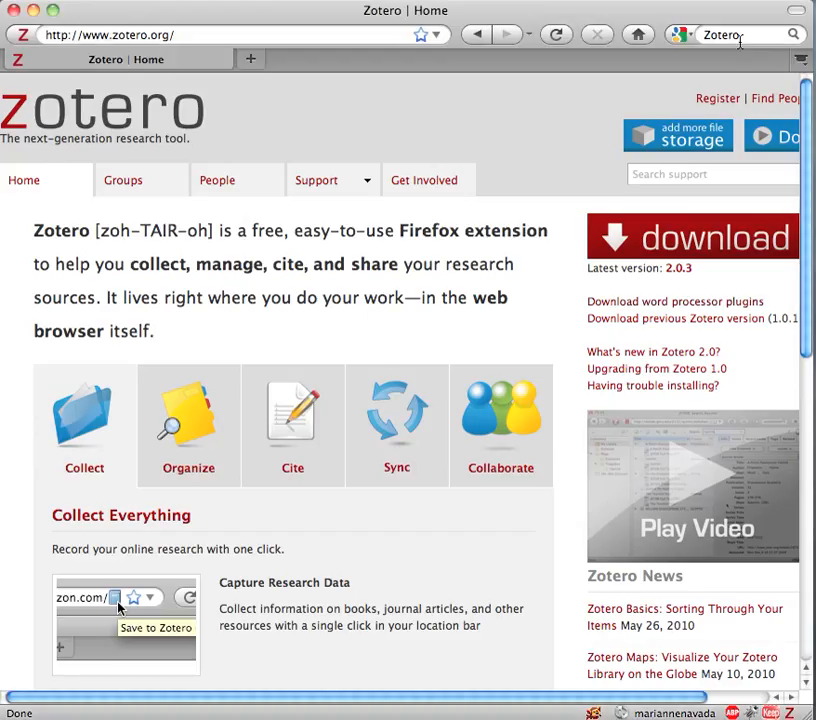
pyautogui.click(740, 37)
pyautogui.write('fire')
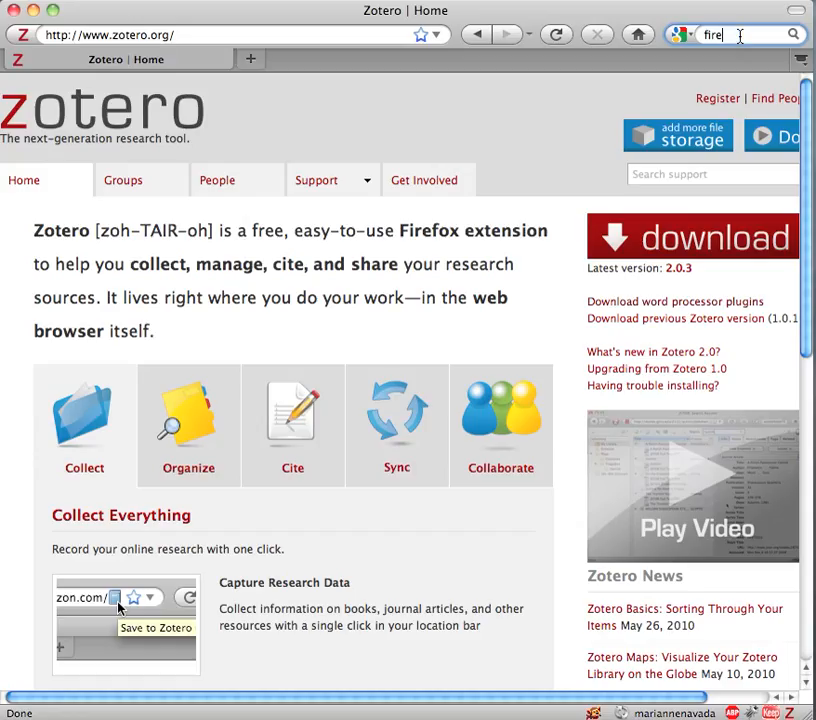
pyautogui.write('fox')
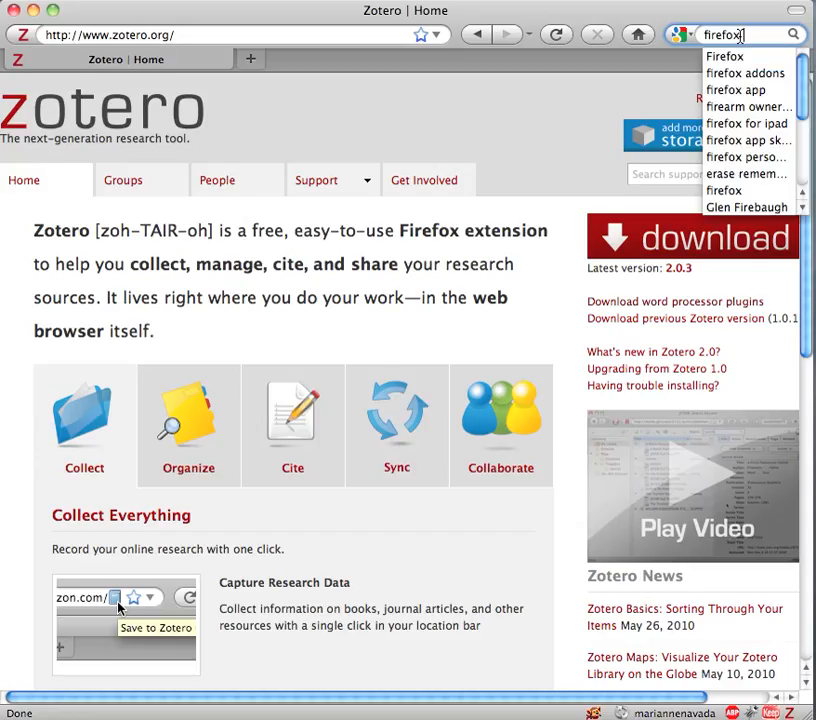
pyautogui.write(' addons')
pyautogui.press('Return')
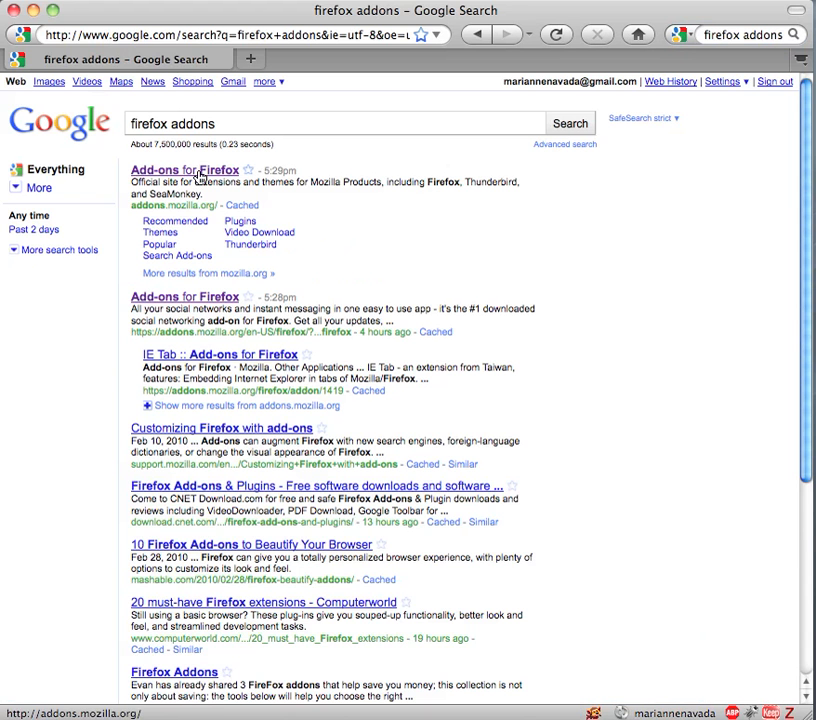
pyautogui.click(200, 176)
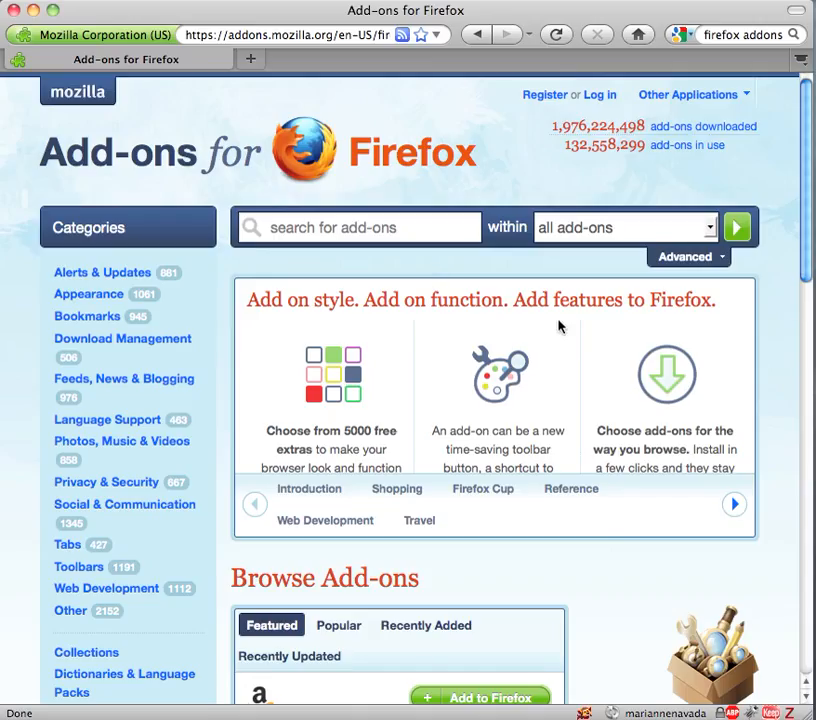
# Look through the add-on categories and the featured add-ons on the Add-ons for Firefox page.
pyautogui.scroll(-2, 204, 352)
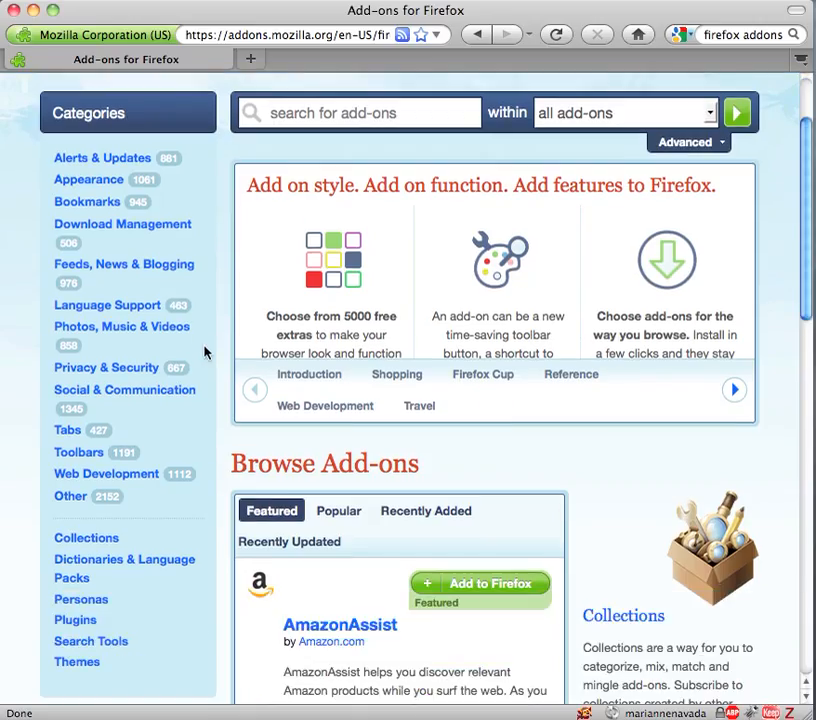
pyautogui.scroll(-1, 204, 352)
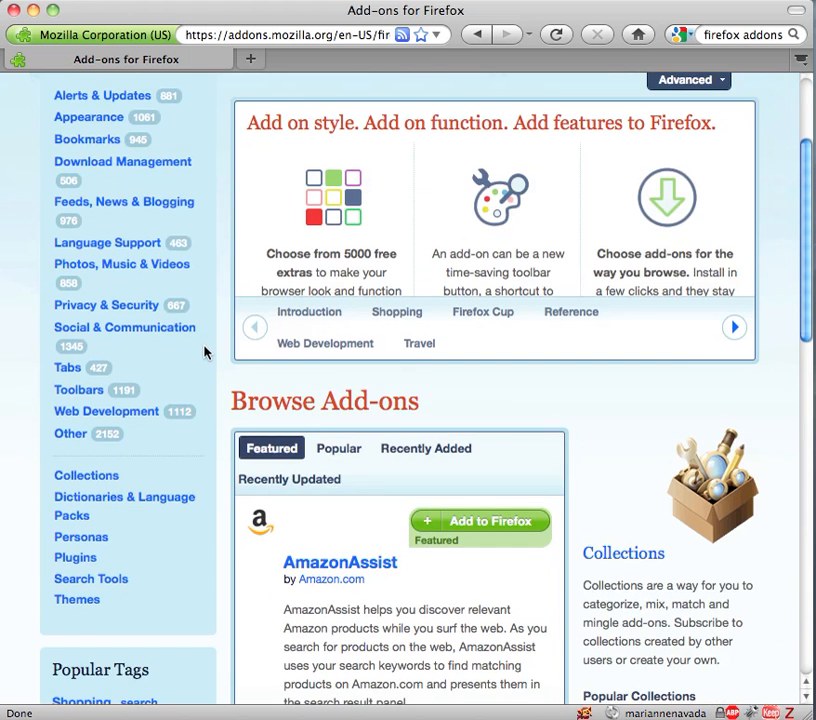
pyautogui.scroll(3, 204, 352)
pyautogui.scroll(-3, 204, 352)
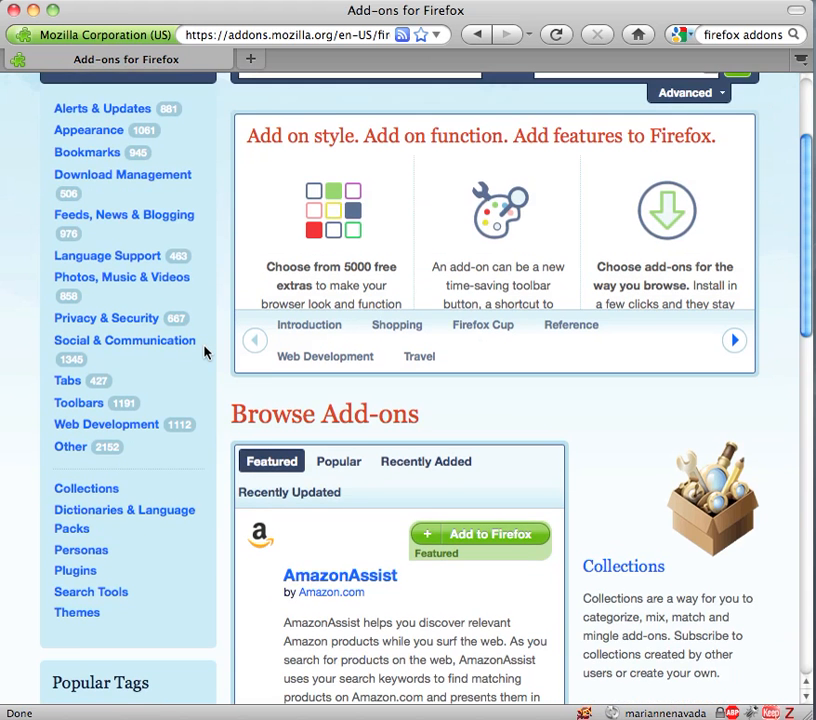
pyautogui.scroll(-4, 204, 352)
pyautogui.scroll(-1, 204, 352)
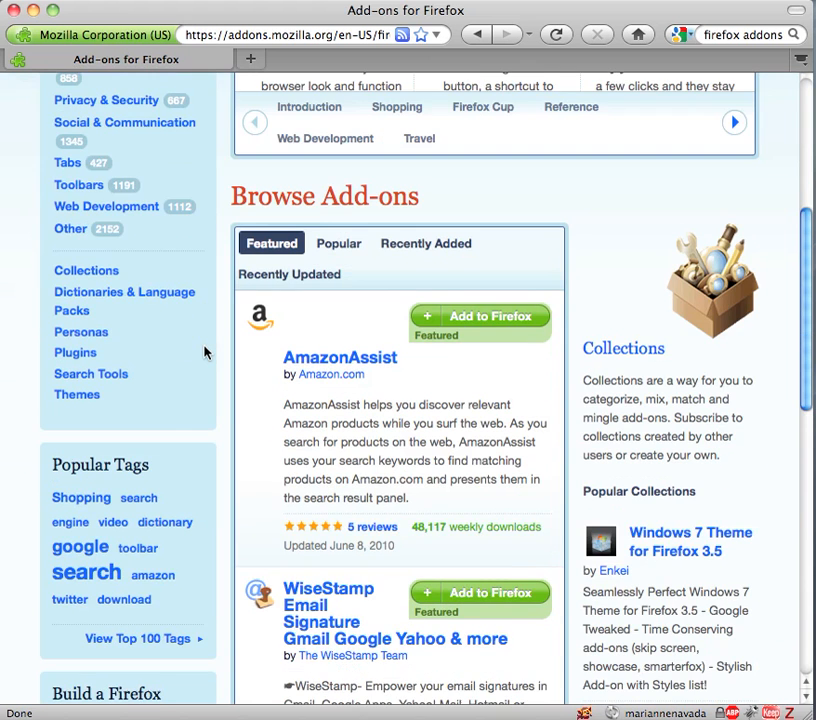
# Search all add-ons on the site for "zotero" and view the matching Zotero add-on entries.
pyautogui.scroll(9, 282, 132)
pyautogui.click(282, 192)
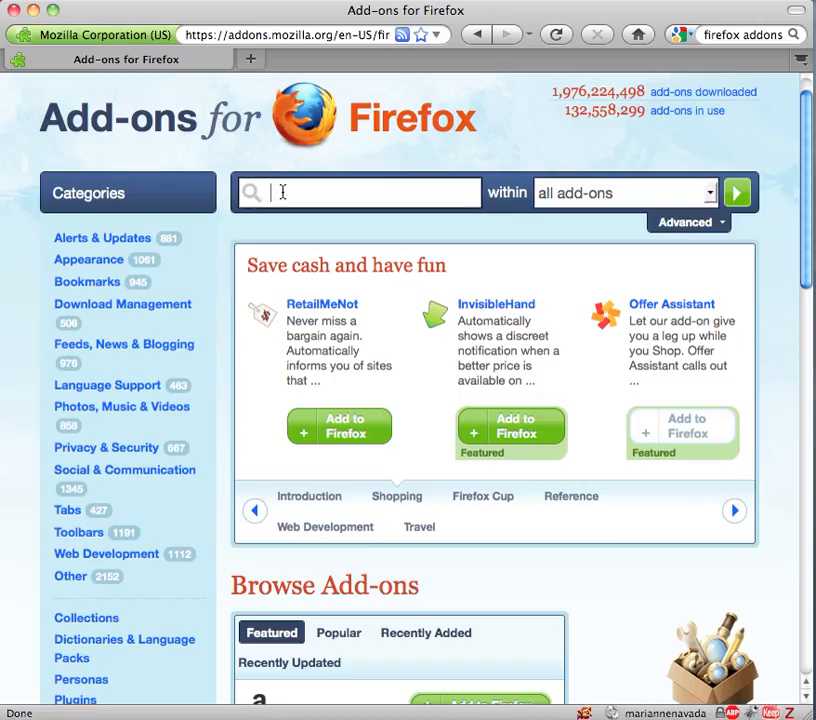
pyautogui.write('zo')
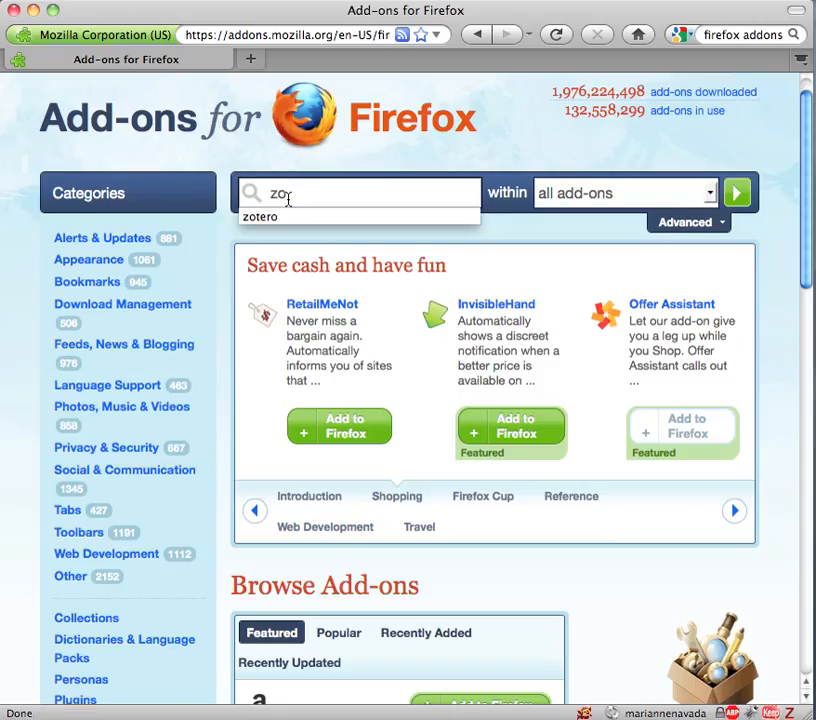
pyautogui.write('tero')
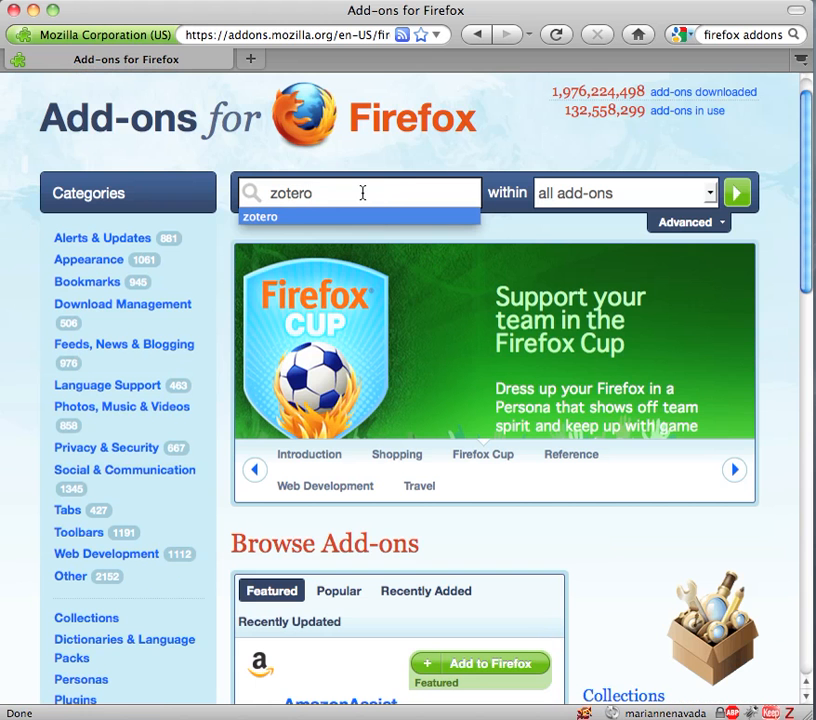
pyautogui.press('Return')
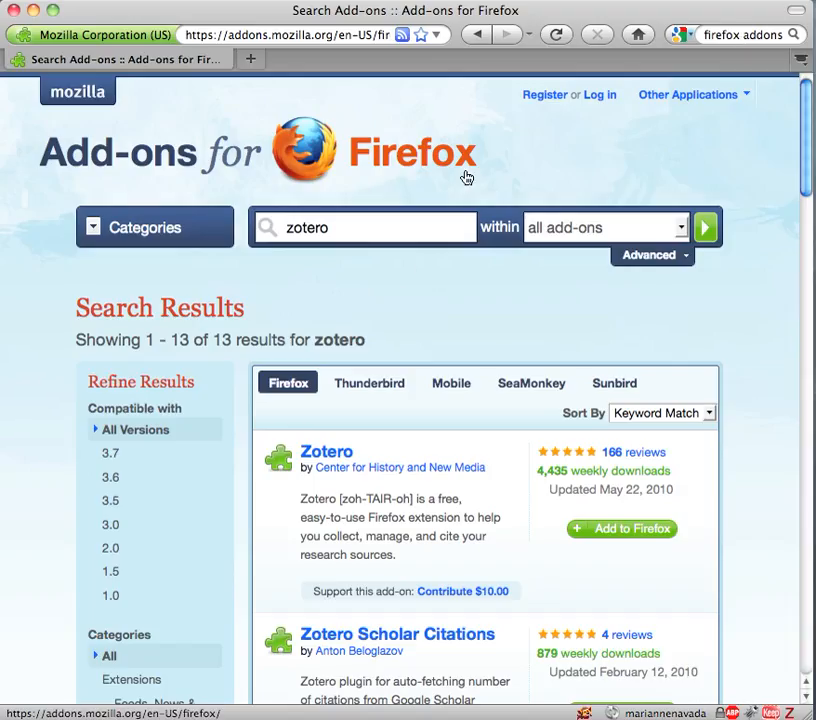
pyautogui.scroll(-2, 806, 367)
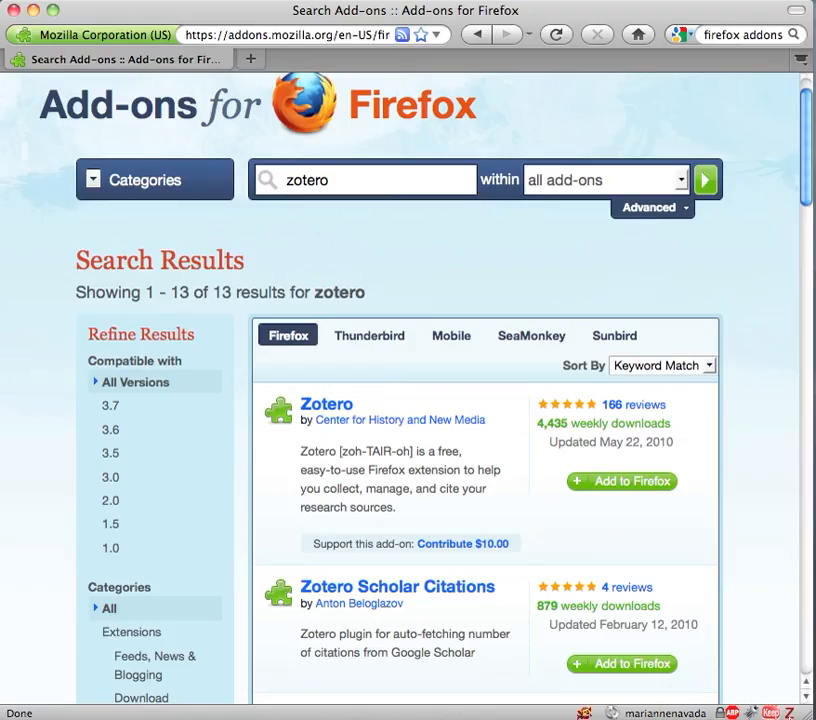
# Open Zotero, expand it to the full window and show all items in My Library.
pyautogui.press('super+shift+z')
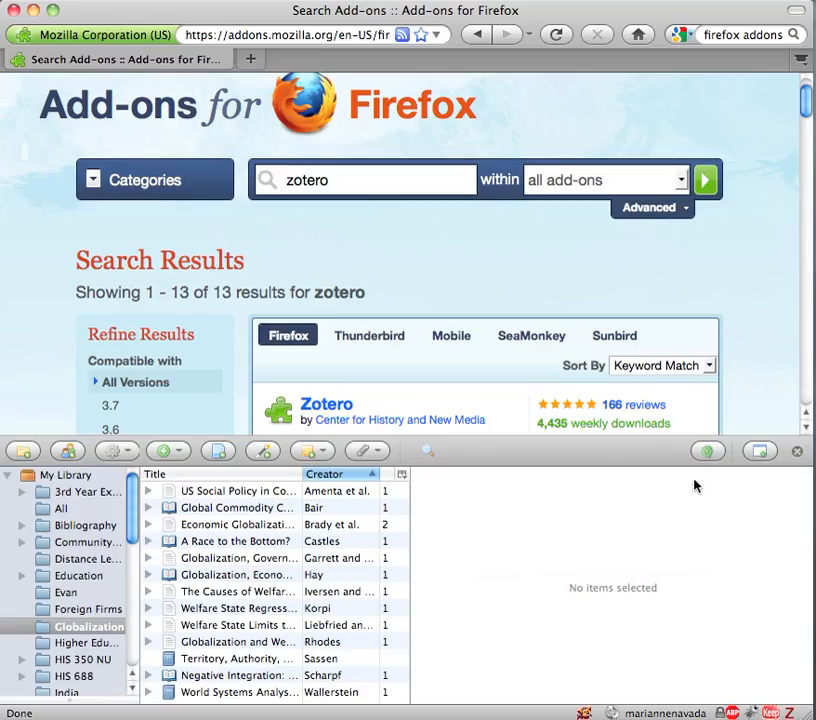
pyautogui.click(760, 452)
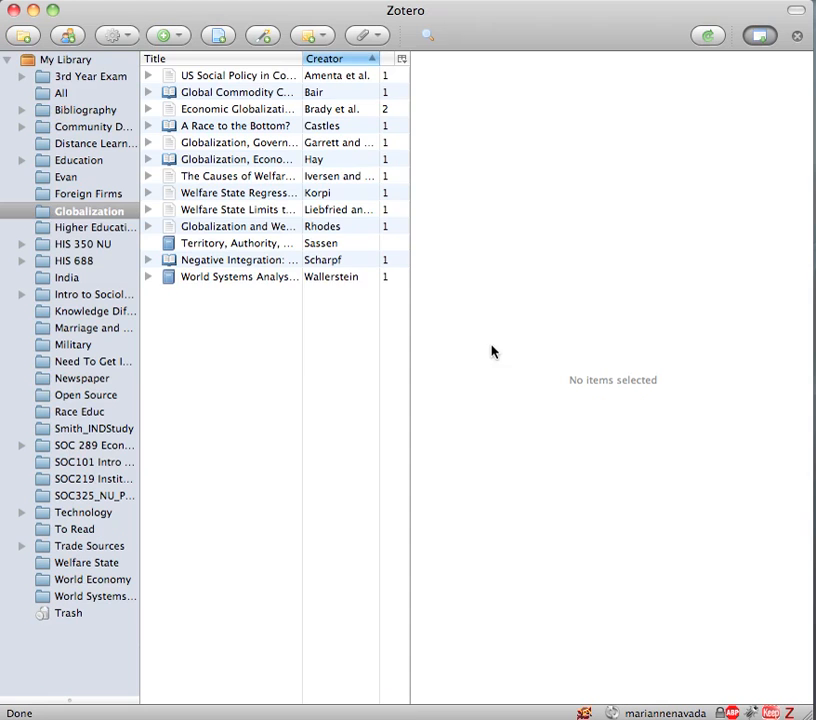
pyautogui.click(80, 62)
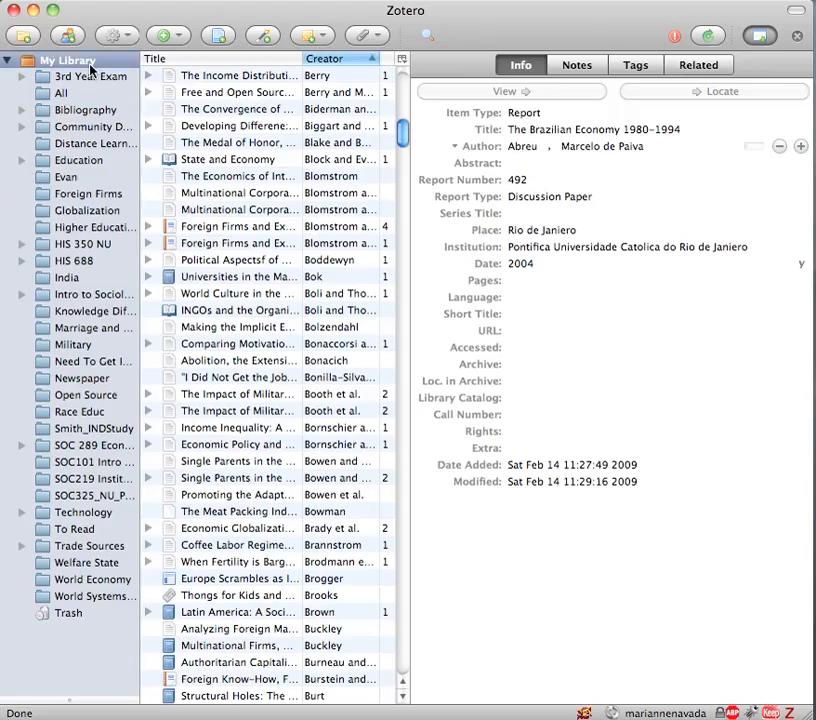
# Create a new collection named "New Course" in My Library.
pyautogui.click(24, 37)
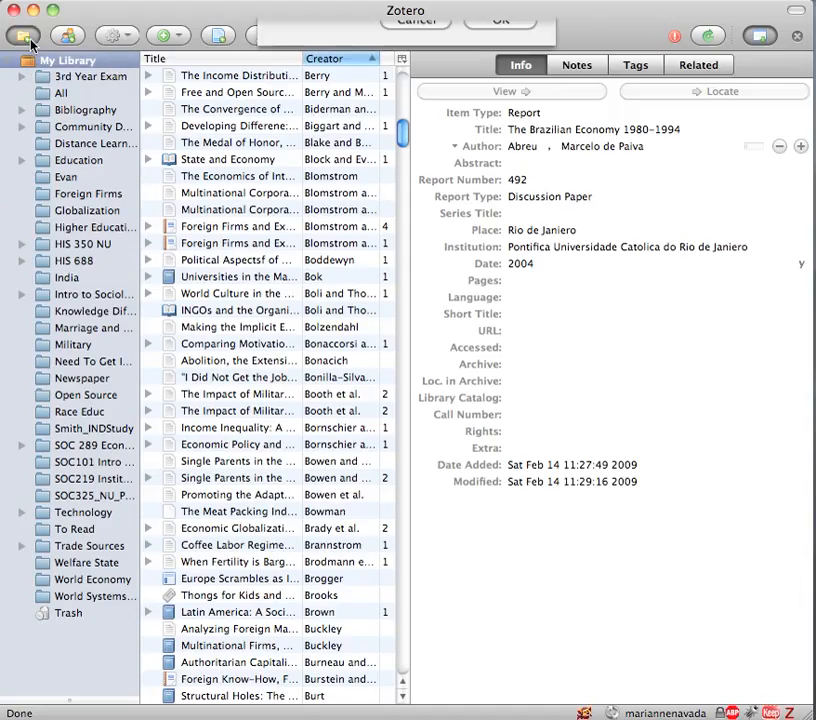
pyautogui.write('Ne')
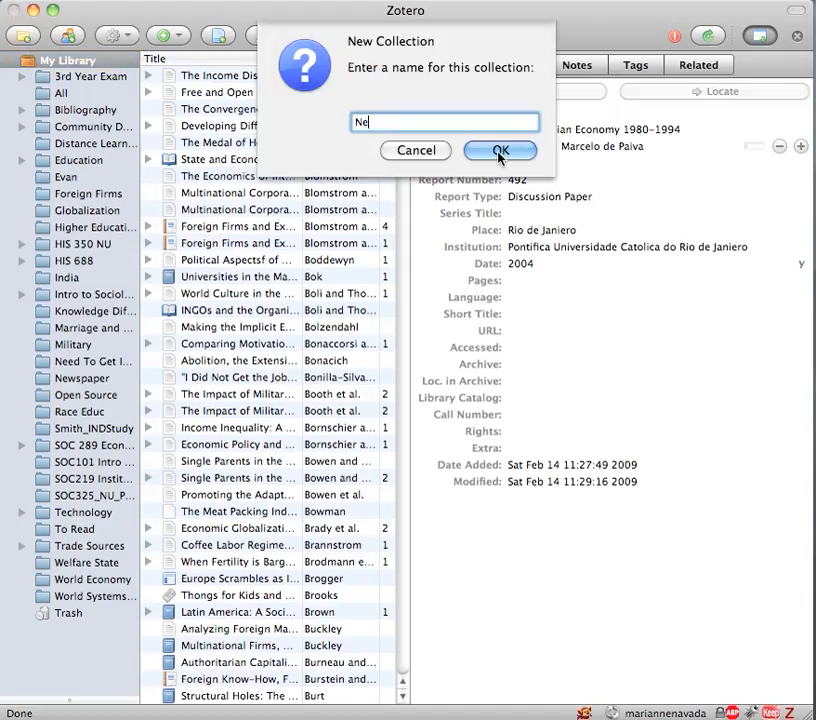
pyautogui.write('w Course')
pyautogui.click(500, 152)
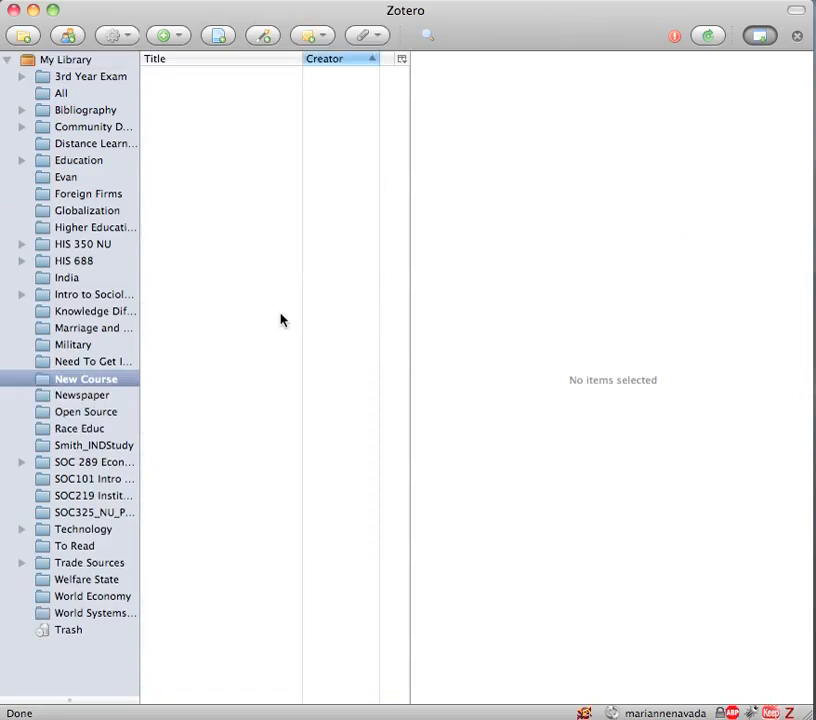
pyautogui.rightClick(75, 385)
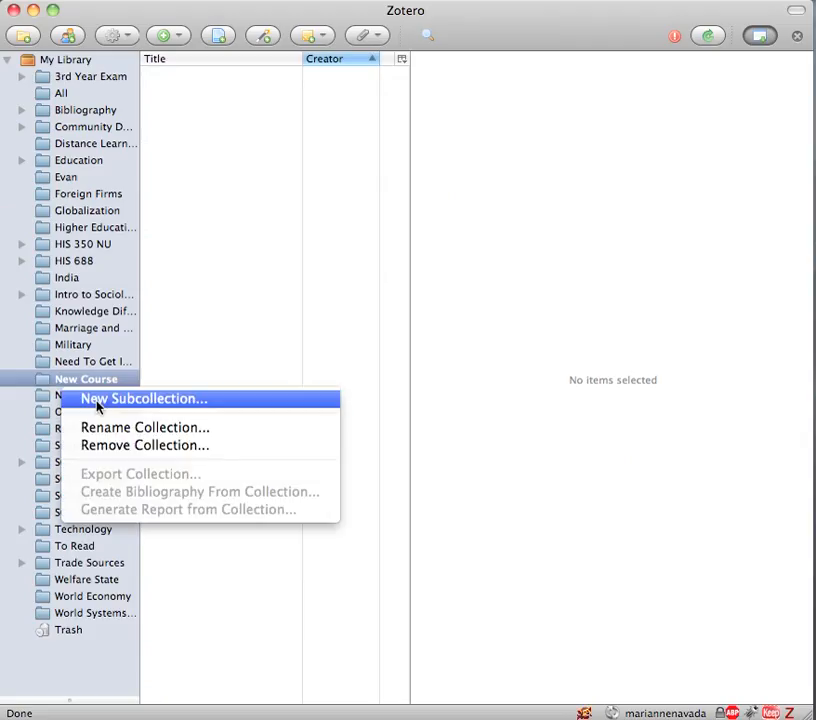
pyautogui.click(97, 401)
pyautogui.rightClick(62, 384)
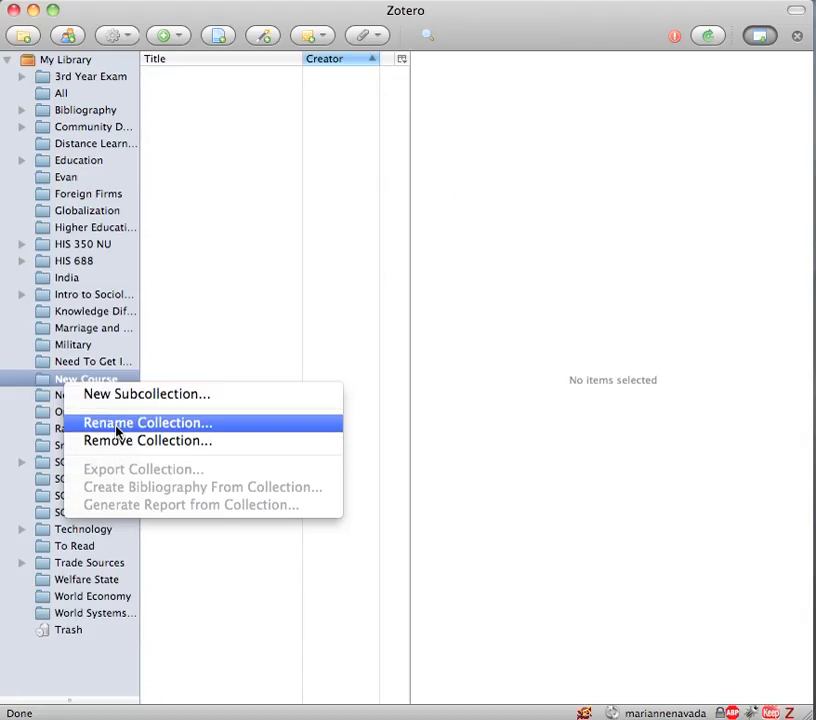
pyautogui.click(36, 384)
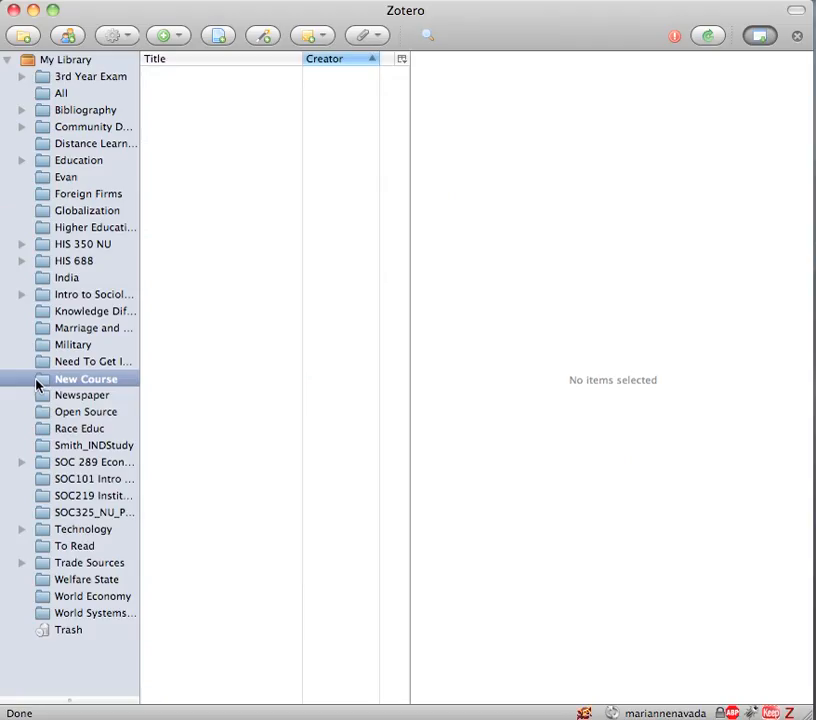
# Shrink Zotero to a pane beneath the web page and select the New Course collection.
pyautogui.click(760, 38)
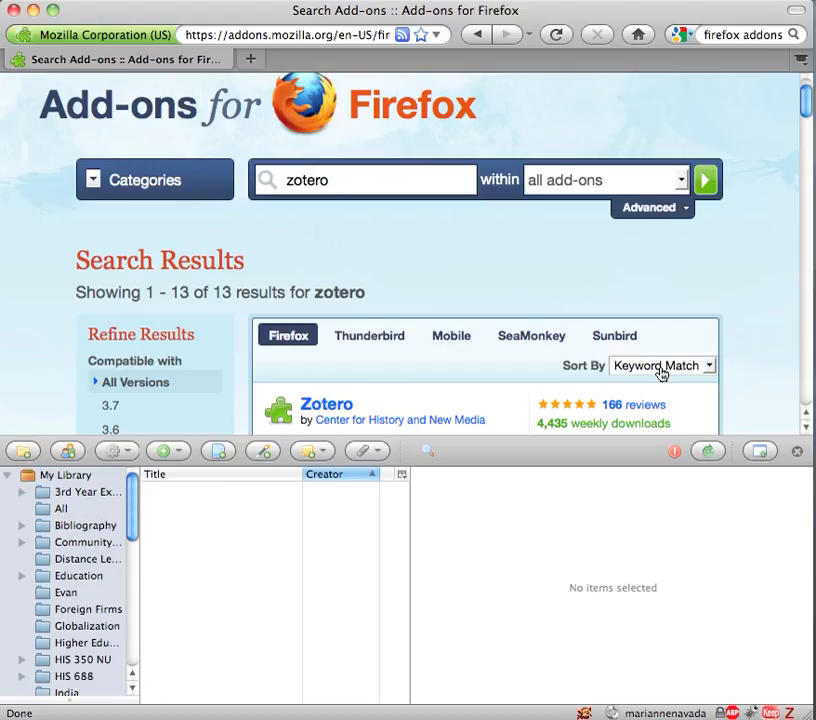
pyautogui.scroll(-1, 56, 567)
pyautogui.scroll(-6, 56, 567)
pyautogui.click(93, 677)
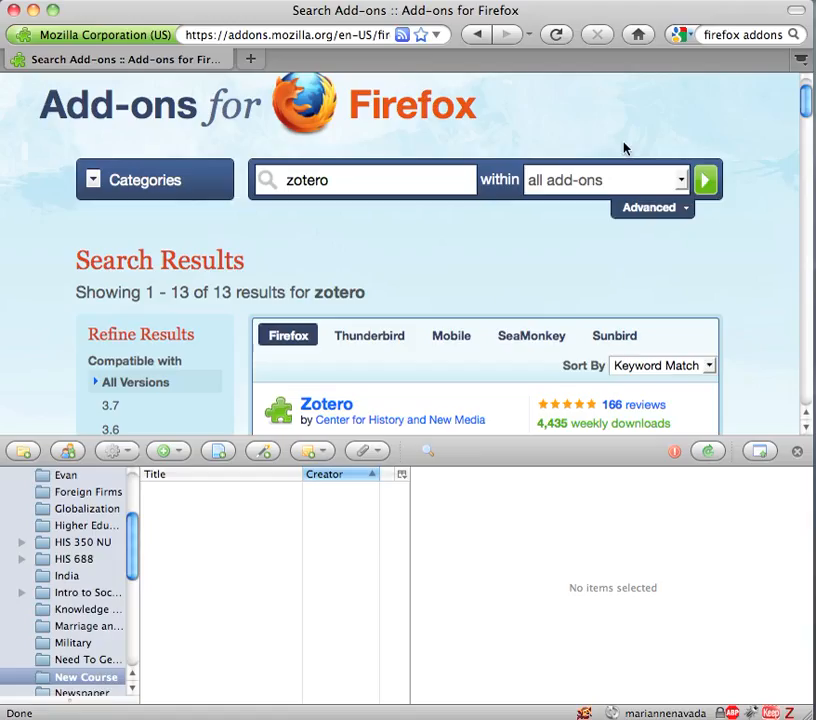
# Search the web for "new york times" and open The New York Times home page from the results.
pyautogui.click(728, 37)
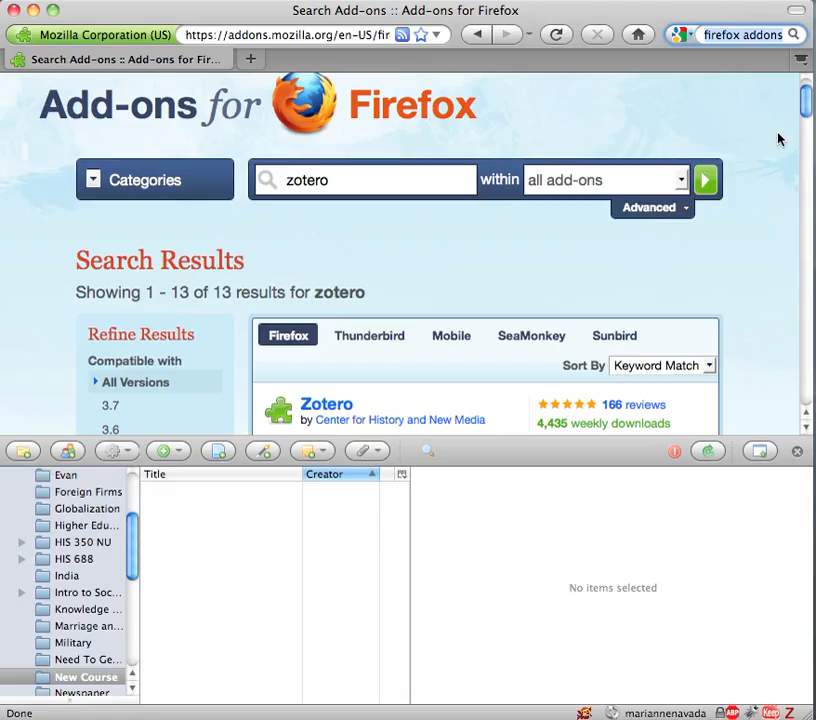
pyautogui.write('nt')
pyautogui.write('w')
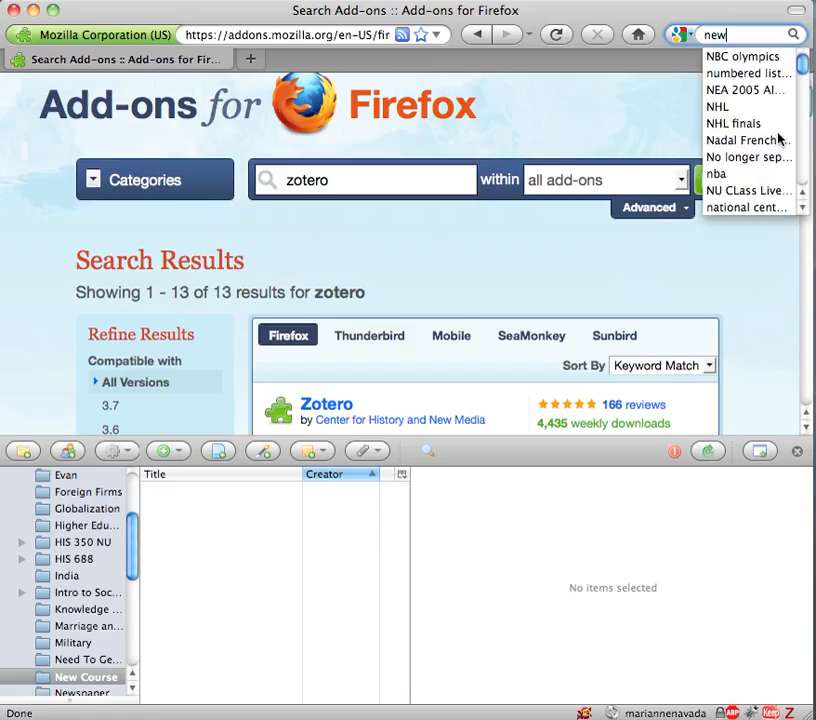
pyautogui.write(' yoor')
pyautogui.press('BackSpace')
pyautogui.press('BackSpace')
pyautogui.write('rk ')
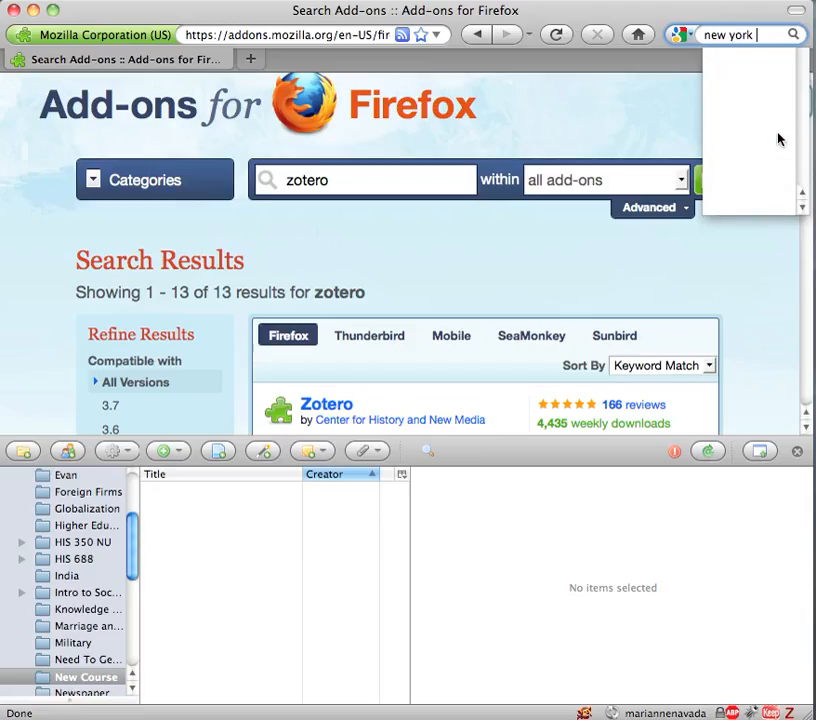
pyautogui.write('times')
pyautogui.press('Return')
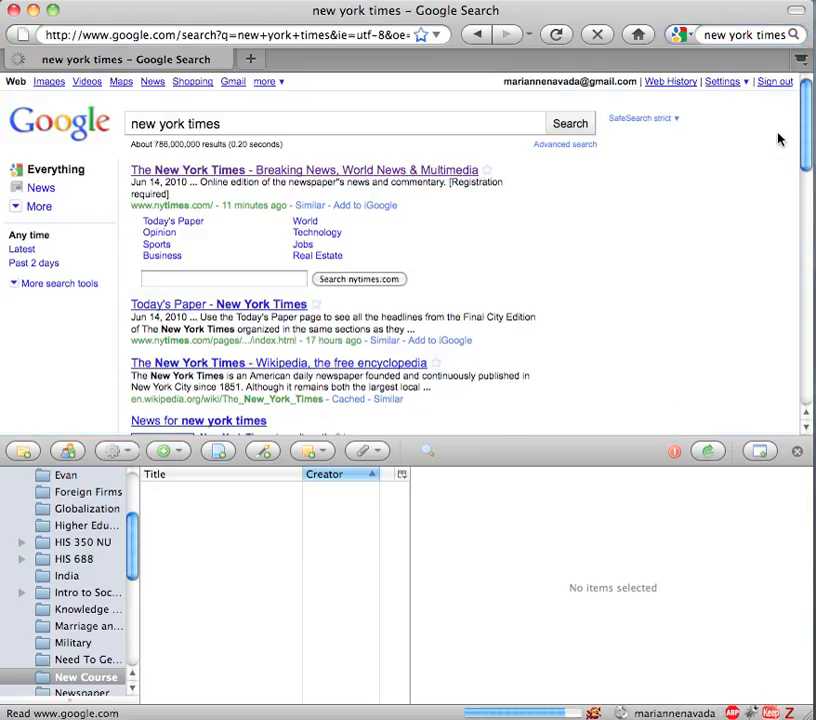
pyautogui.click(431, 172)
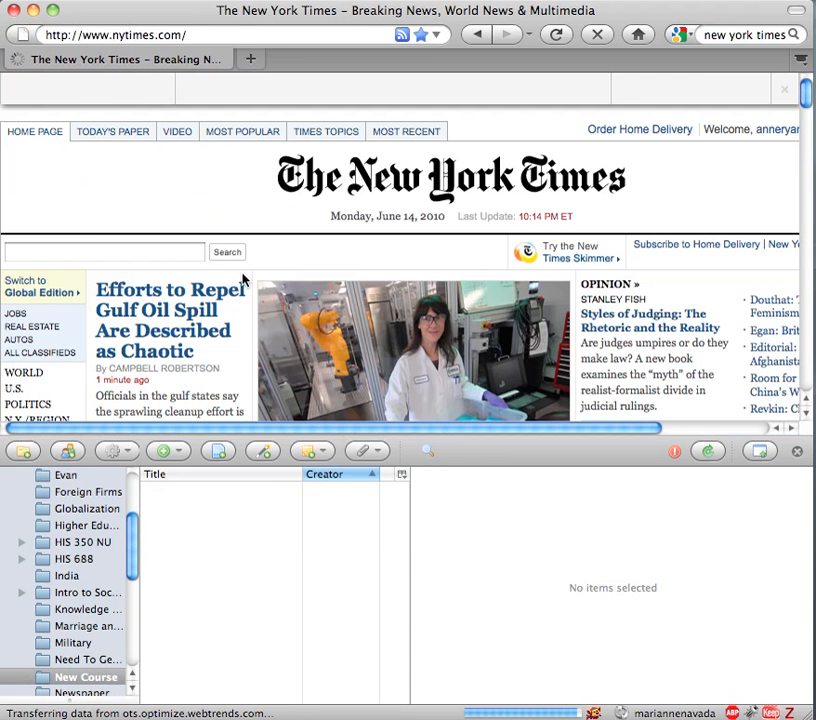
# Open the article "Awaiting the Genome Payoff" and save it as a newspaper article in the New Course collection.
pyautogui.scroll(-4, 241, 280)
pyautogui.scroll(-2, 240, 279)
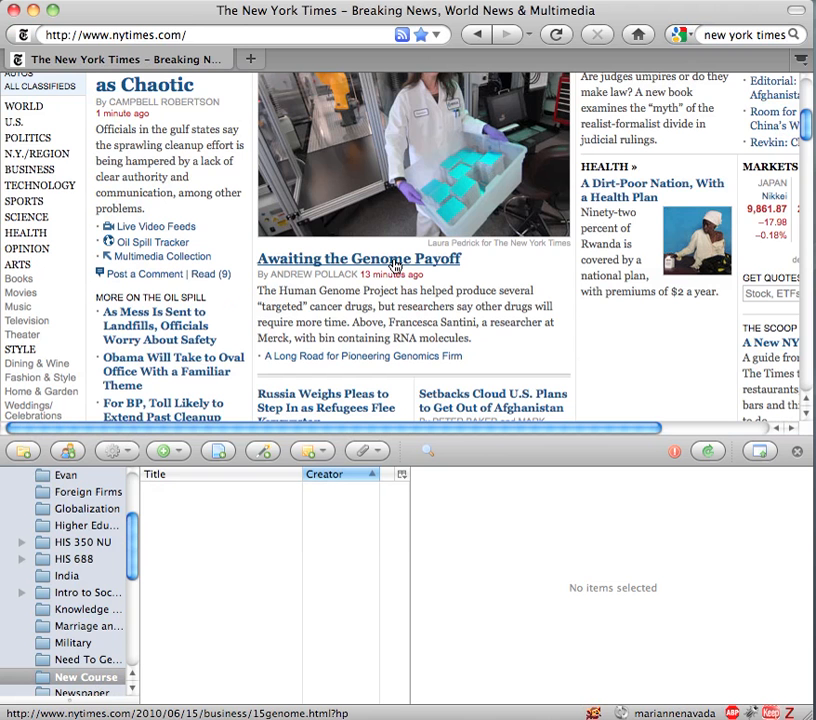
pyautogui.click(396, 261)
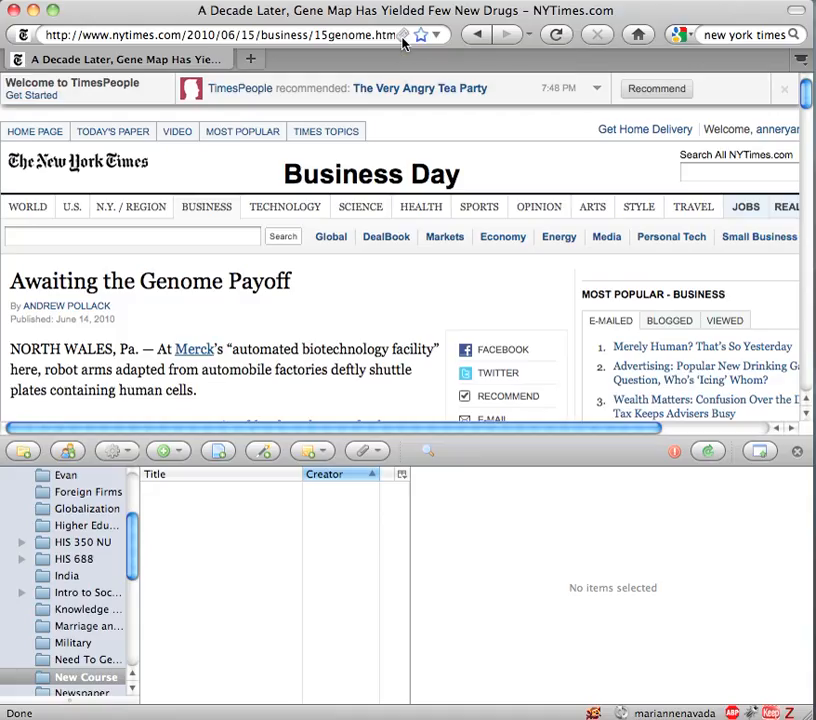
pyautogui.click(403, 38)
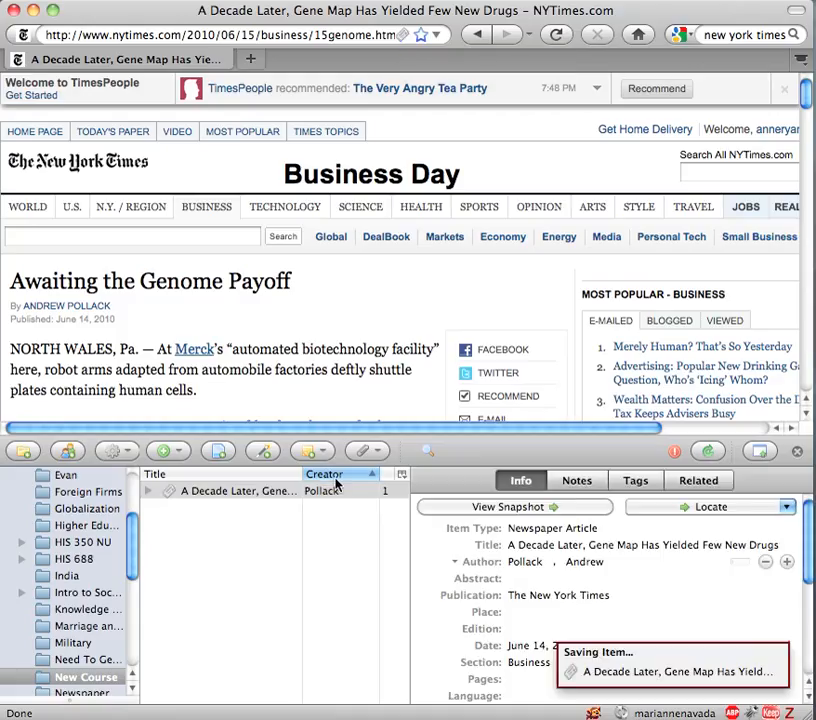
# Examine the saved newspaper article's title, date and attachments in Zotero.
pyautogui.click(566, 544)
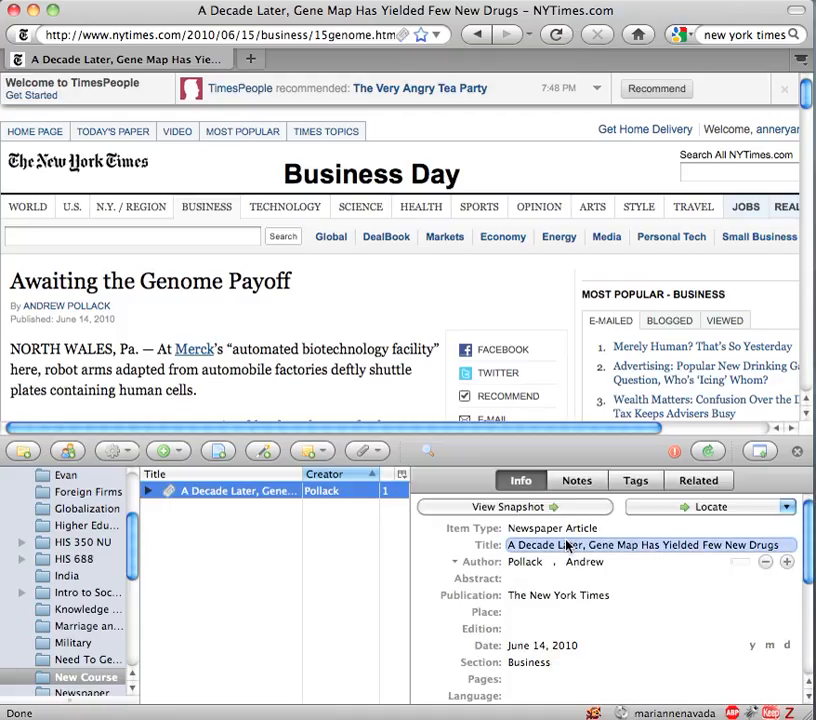
pyautogui.click(531, 645)
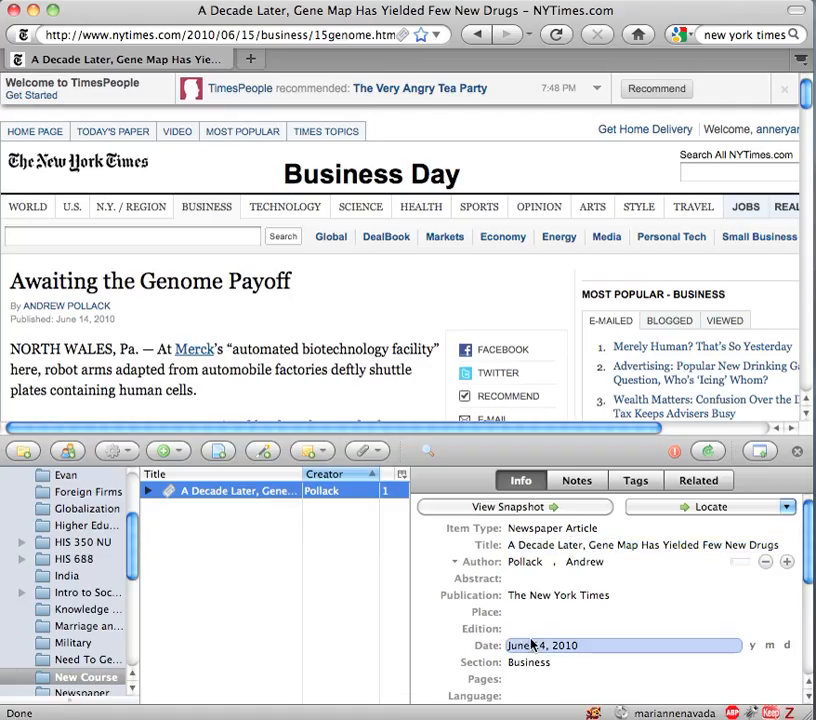
pyautogui.click(148, 492)
pyautogui.click(149, 491)
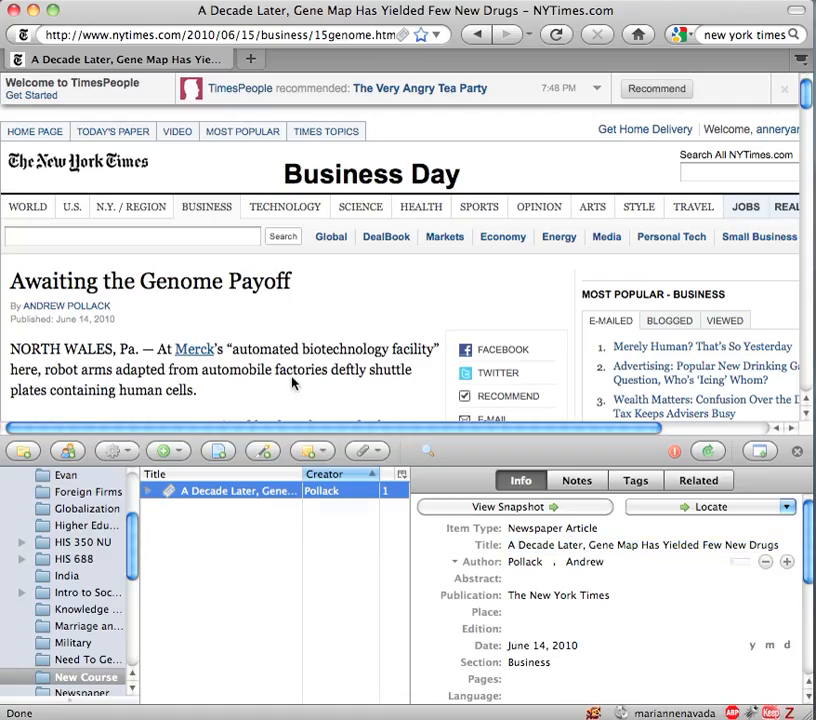
# Search the web for "google books" and open the Google Books site from the results.
pyautogui.click(723, 39)
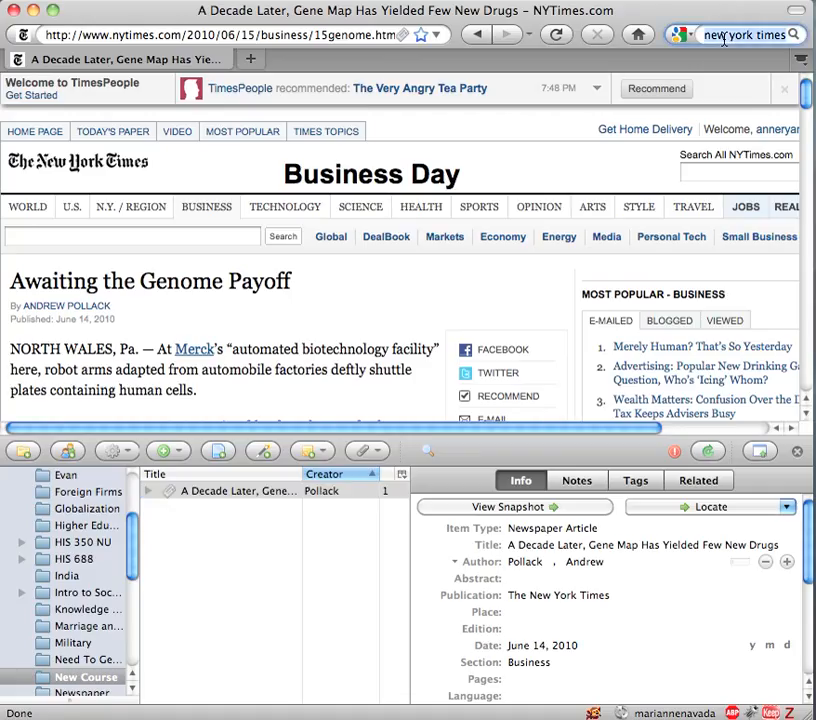
pyautogui.write('google')
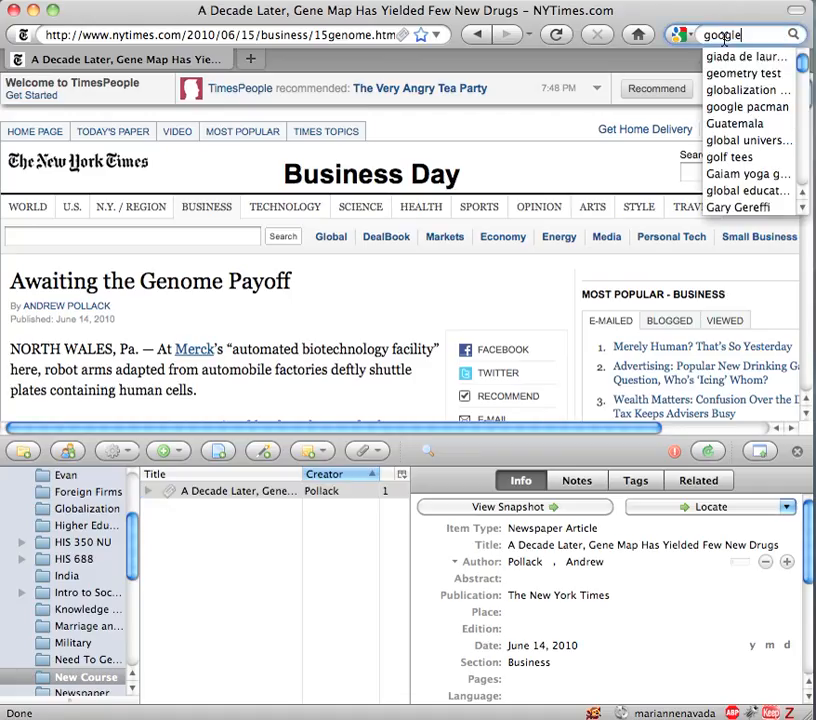
pyautogui.write(' book')
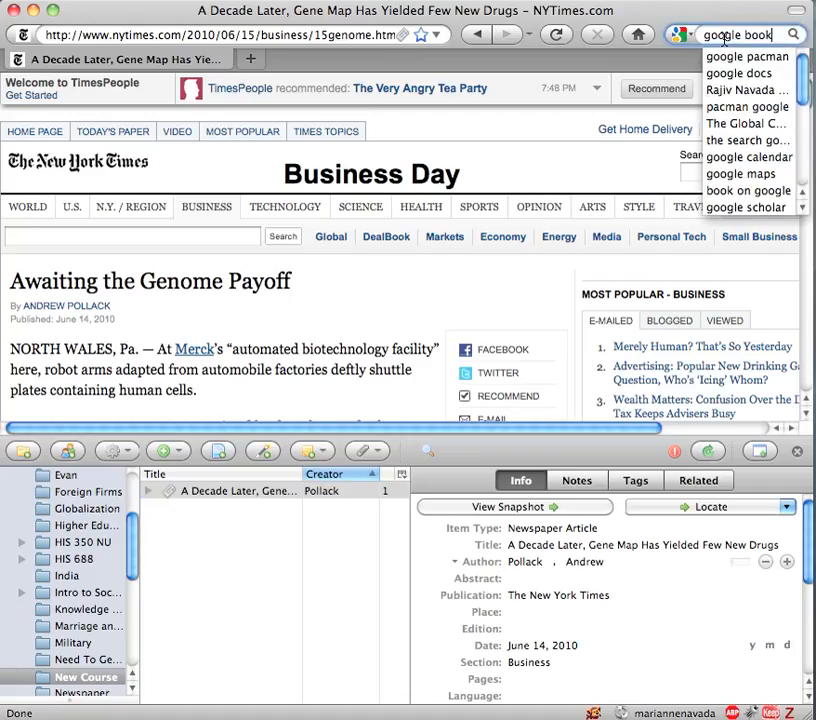
pyautogui.write('s')
pyautogui.press('Return')
pyautogui.click(171, 170)
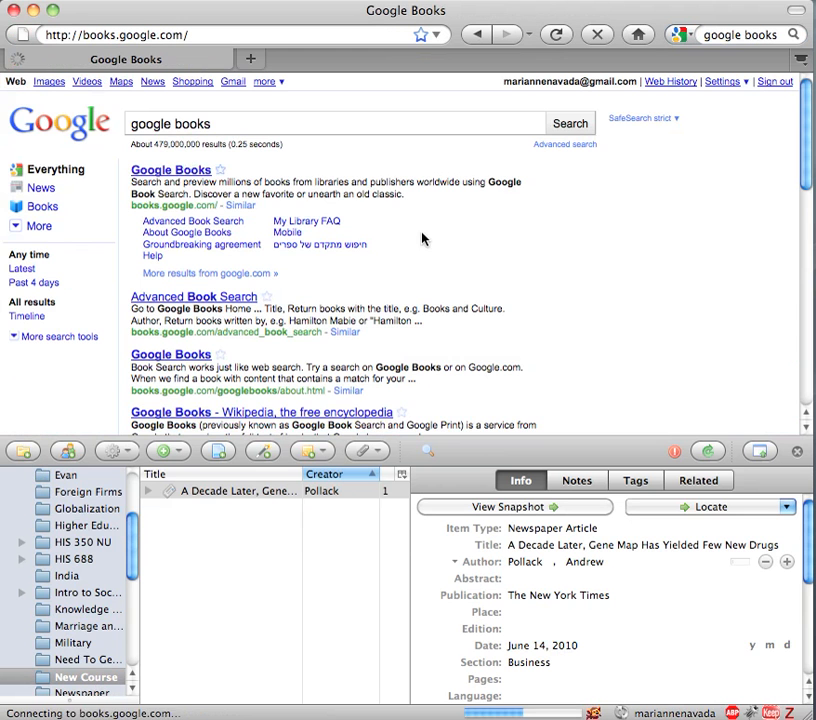
# Search Google Books for "American History" and open the first book, "American history".
pyautogui.scroll(-1, 373, 291)
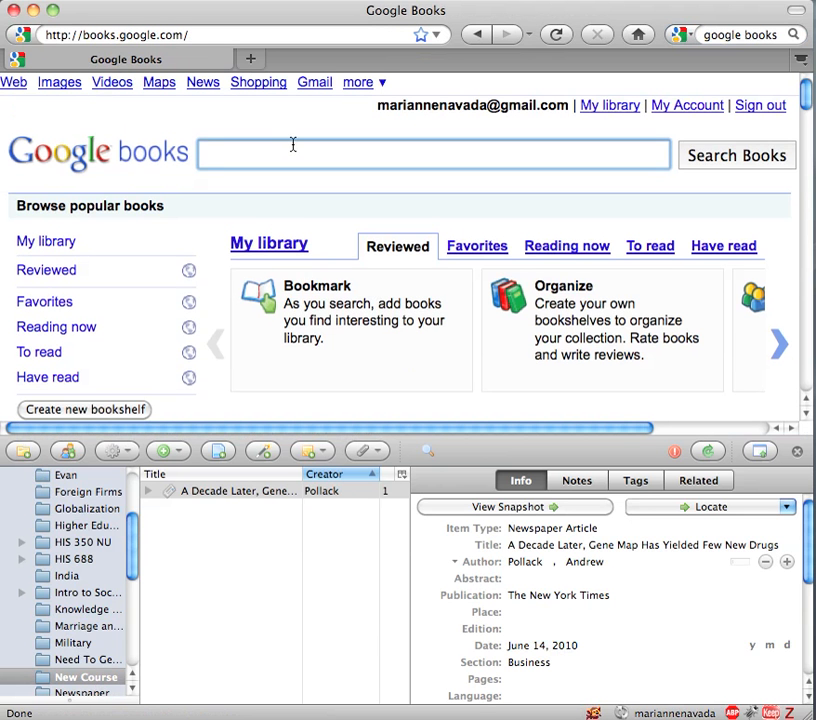
pyautogui.write('American History')
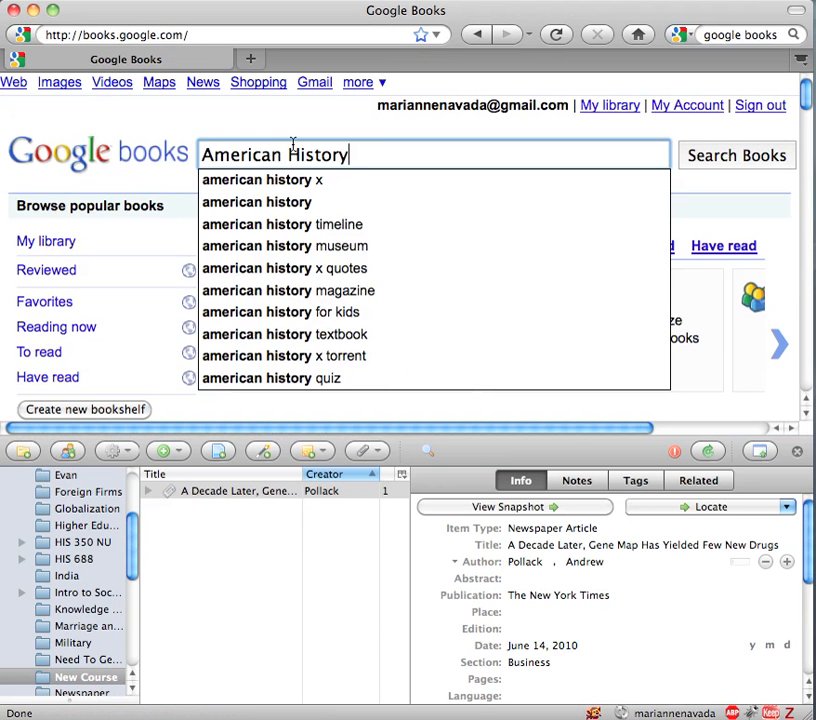
pyautogui.press('Return')
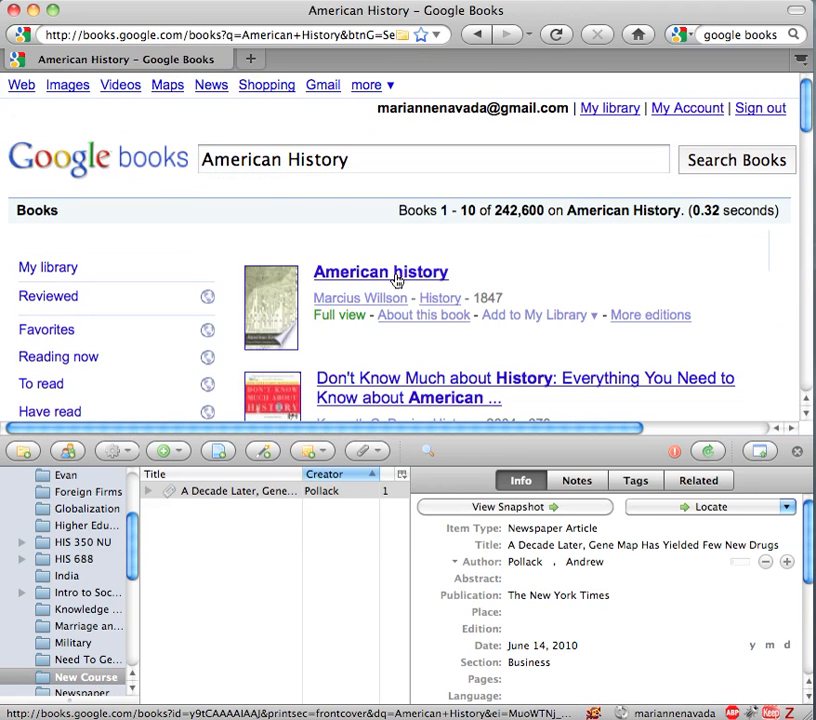
pyautogui.click(397, 280)
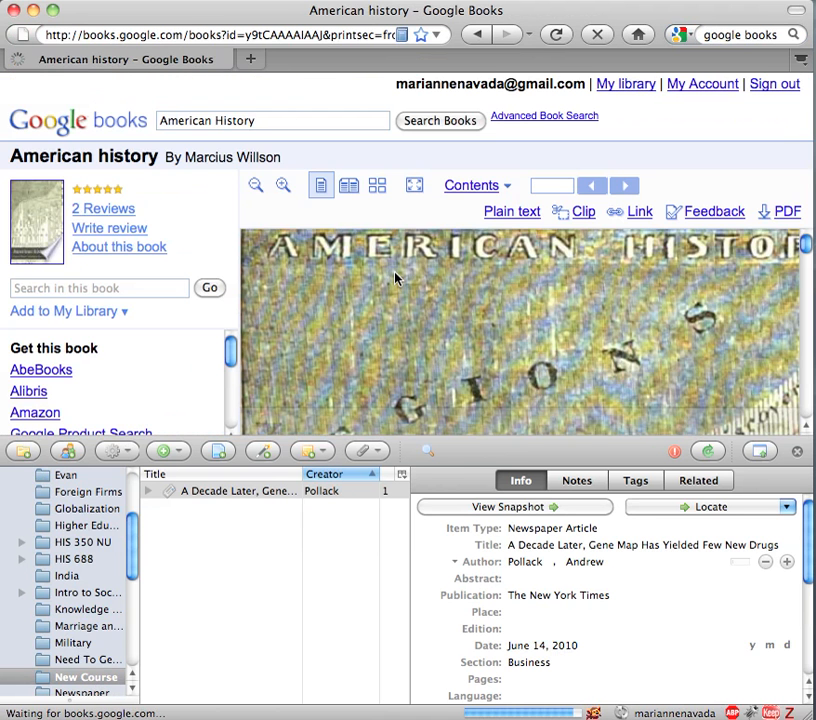
# Save the "American history" book to the New Course collection and check the attachment under its entry.
pyautogui.click(405, 40)
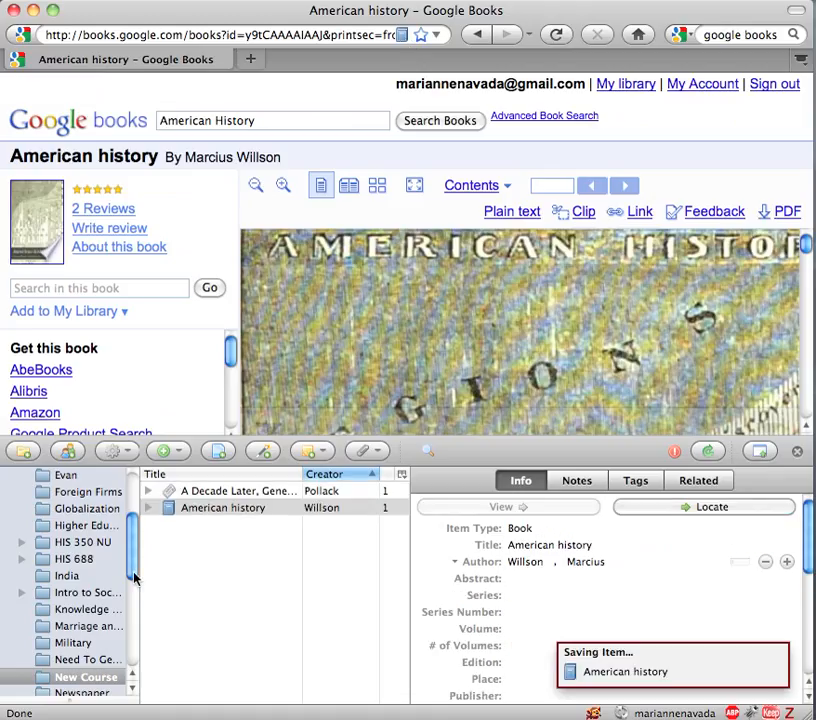
pyautogui.click(150, 508)
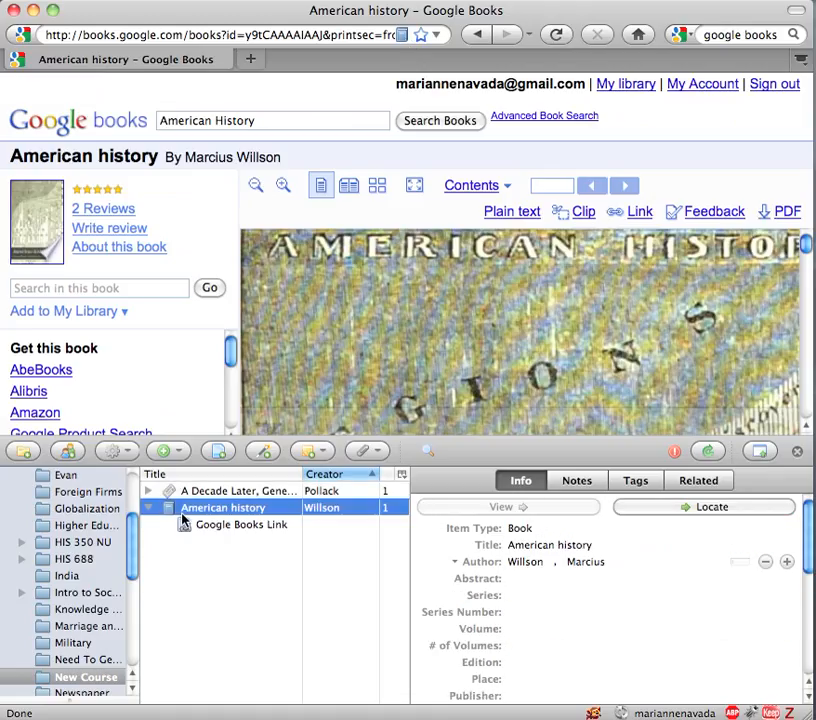
pyautogui.click(148, 508)
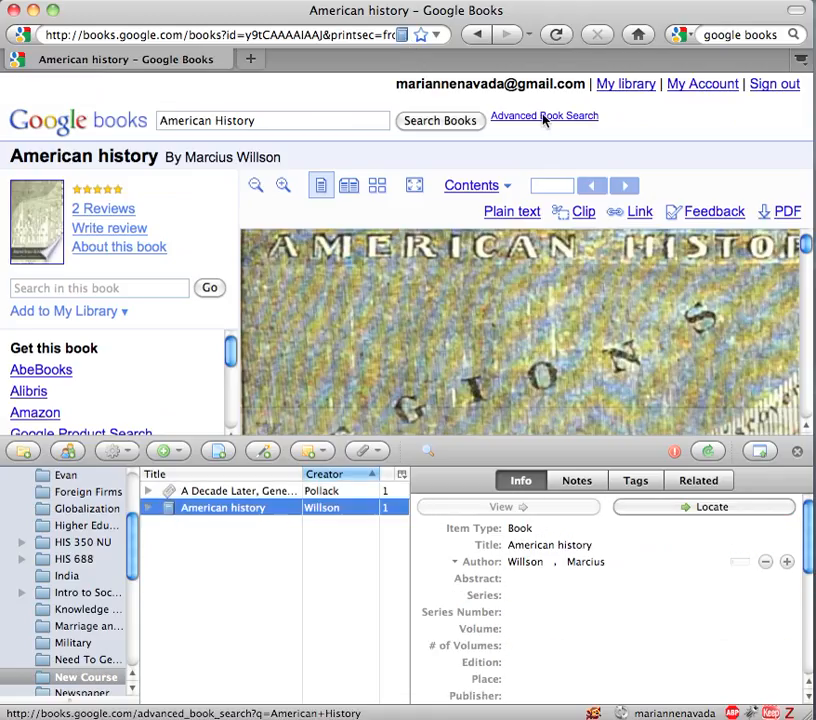
# Go to the JSTOR website at jstor.org.
pyautogui.click(344, 33)
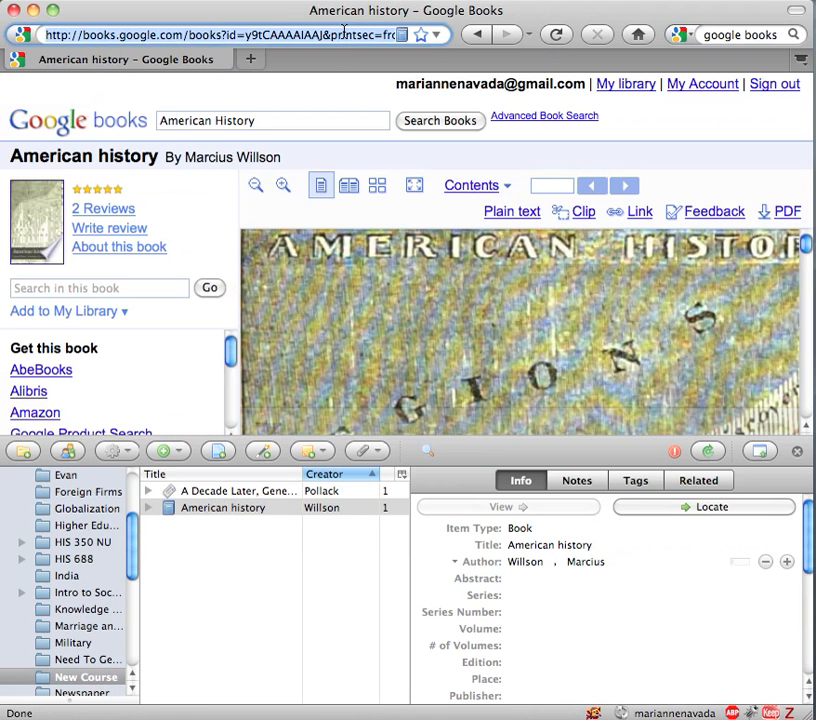
pyautogui.write('Jsot')
pyautogui.press('BackSpace')
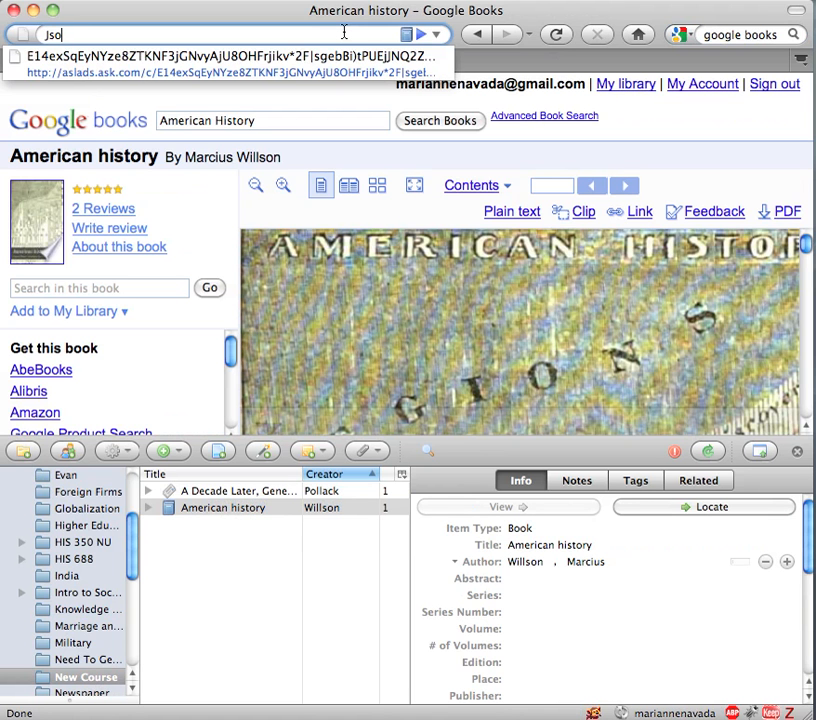
pyautogui.press('BackSpace')
pyautogui.press('Down')
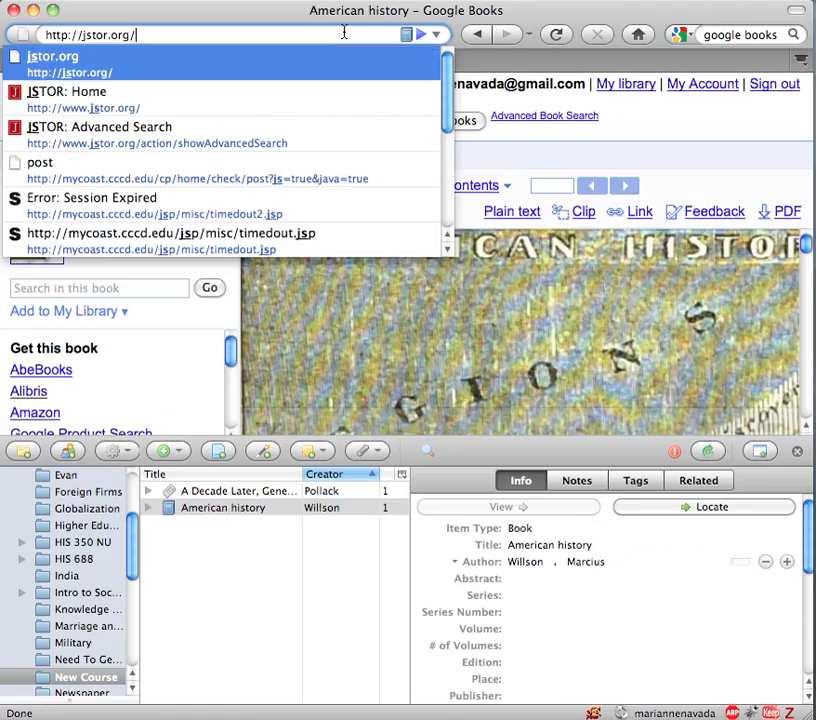
pyautogui.press('Return')
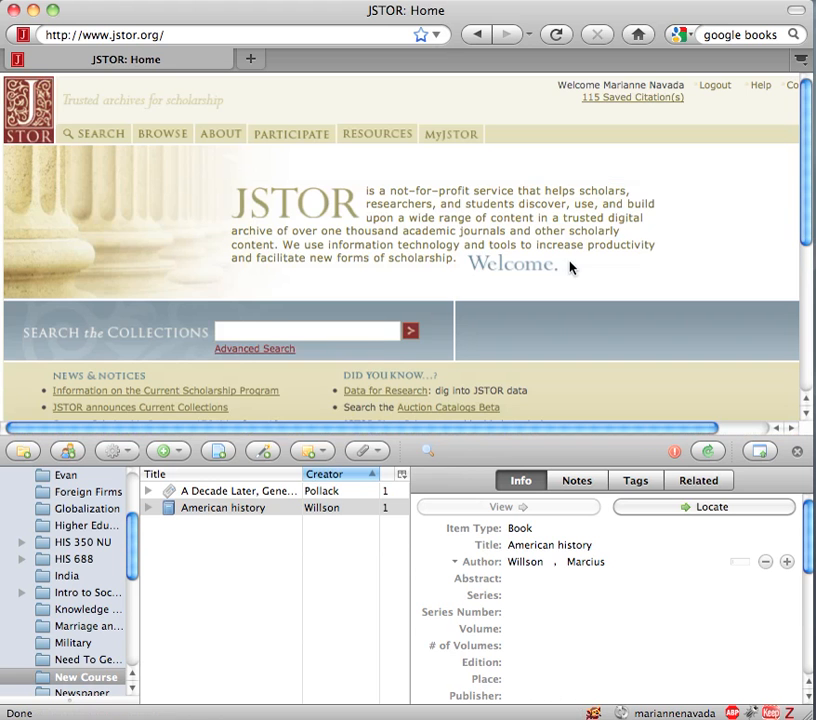
# Search the JSTOR collections for "American History".
pyautogui.click(257, 332)
pyautogui.write('American History')
pyautogui.press('Return')
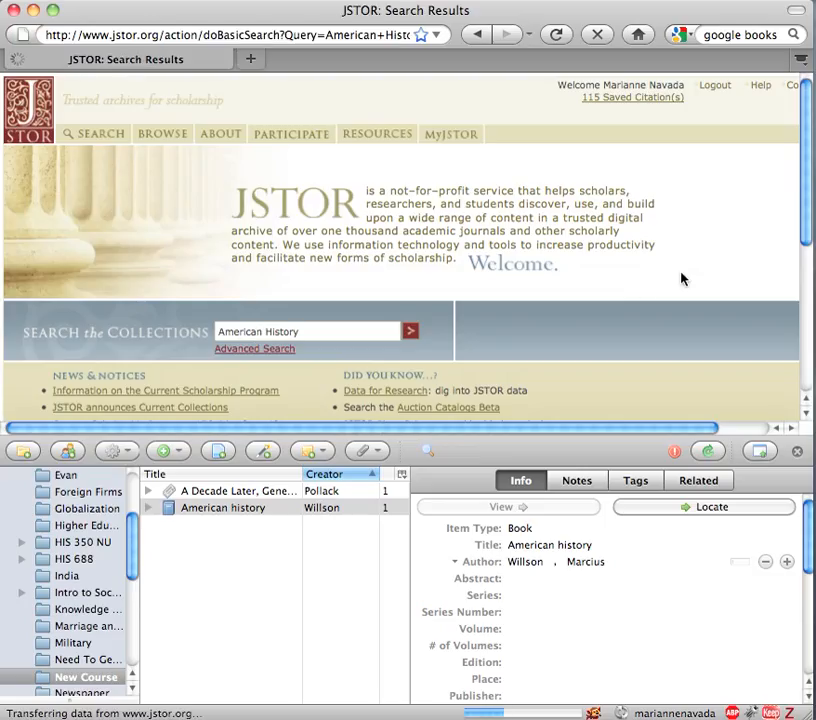
# Open the article "New Chapters in American History" and save it to the New Course collection.
pyautogui.scroll(-2, 683, 278)
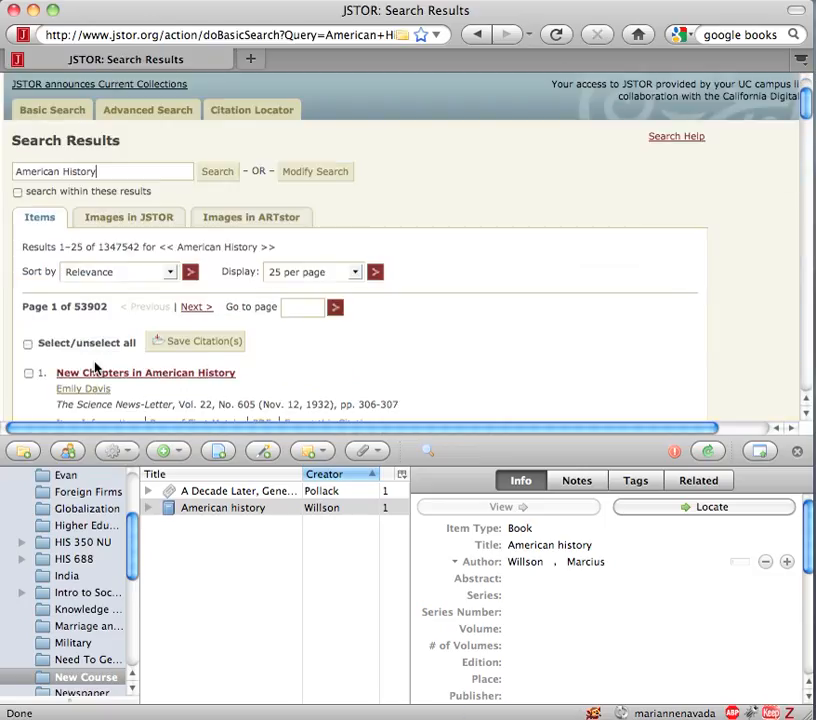
pyautogui.click(96, 374)
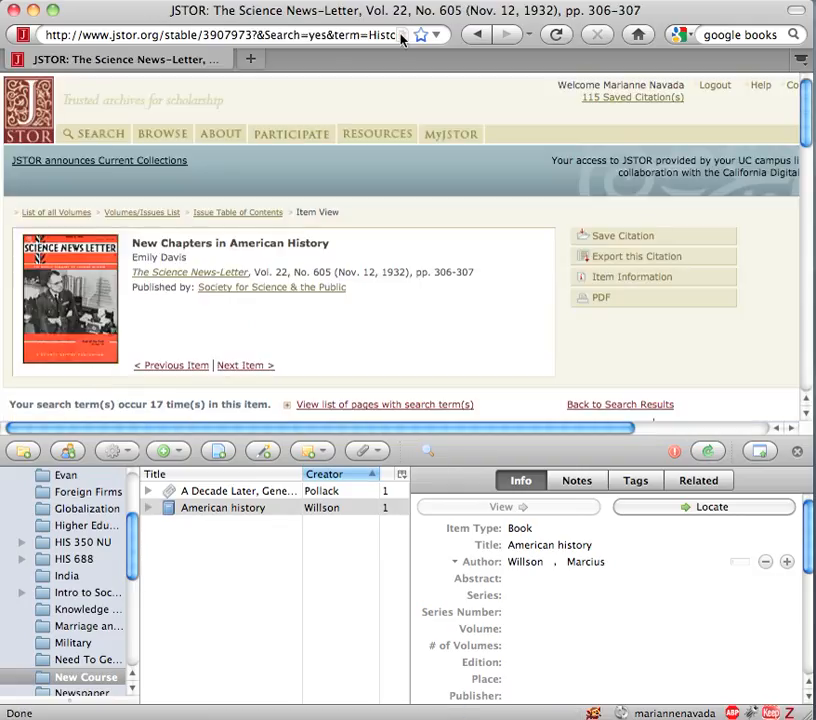
pyautogui.click(401, 37)
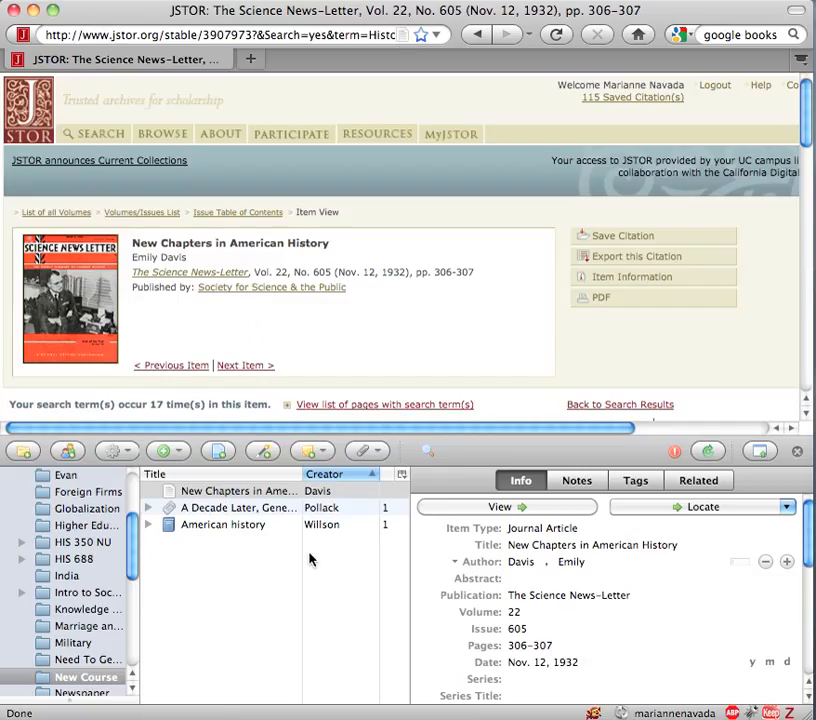
# Expand Zotero to fill the window and add a blank Document item to the New Course collection.
pyautogui.click(759, 451)
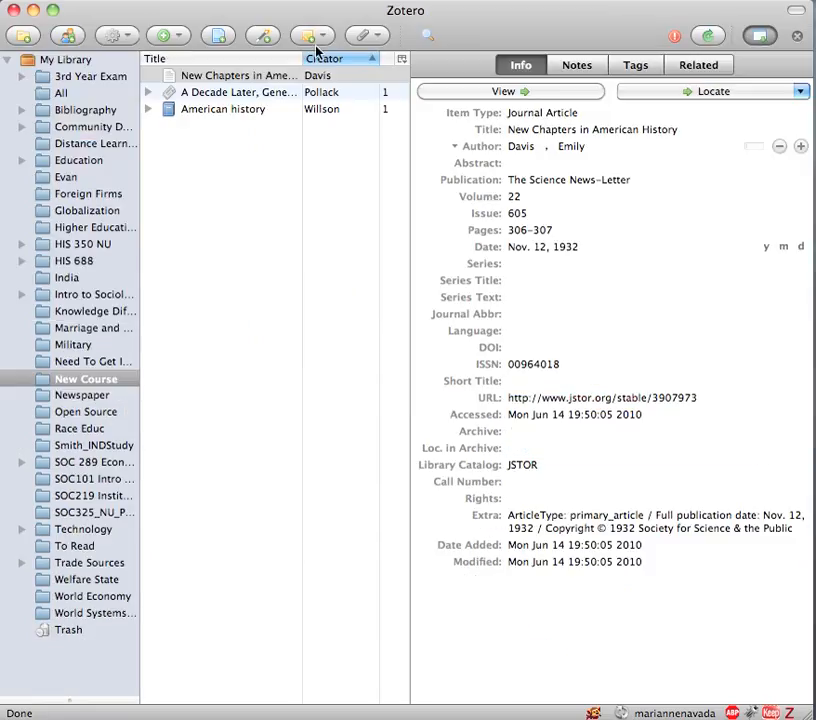
pyautogui.click(181, 38)
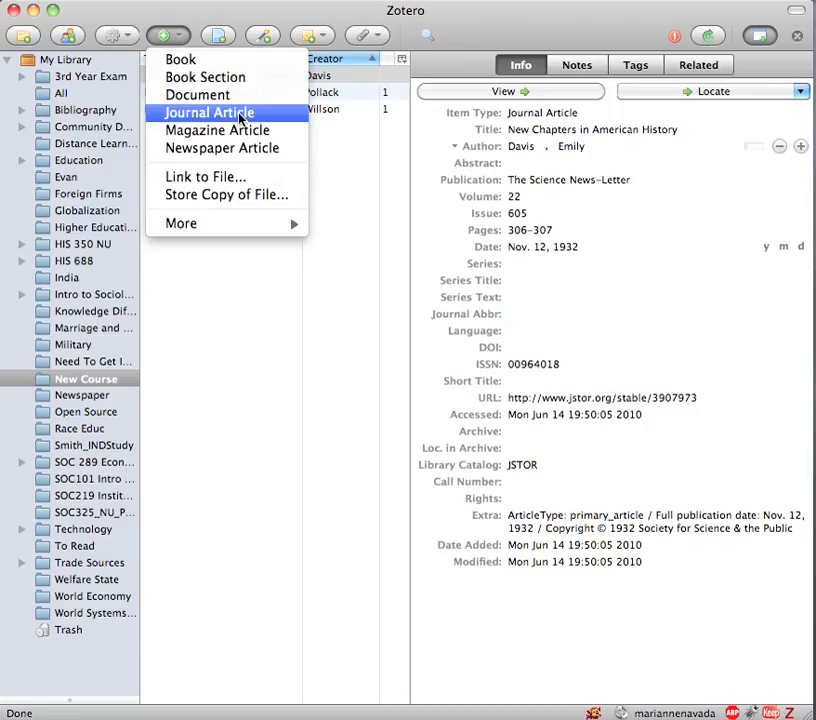
pyautogui.moveTo(263, 226)
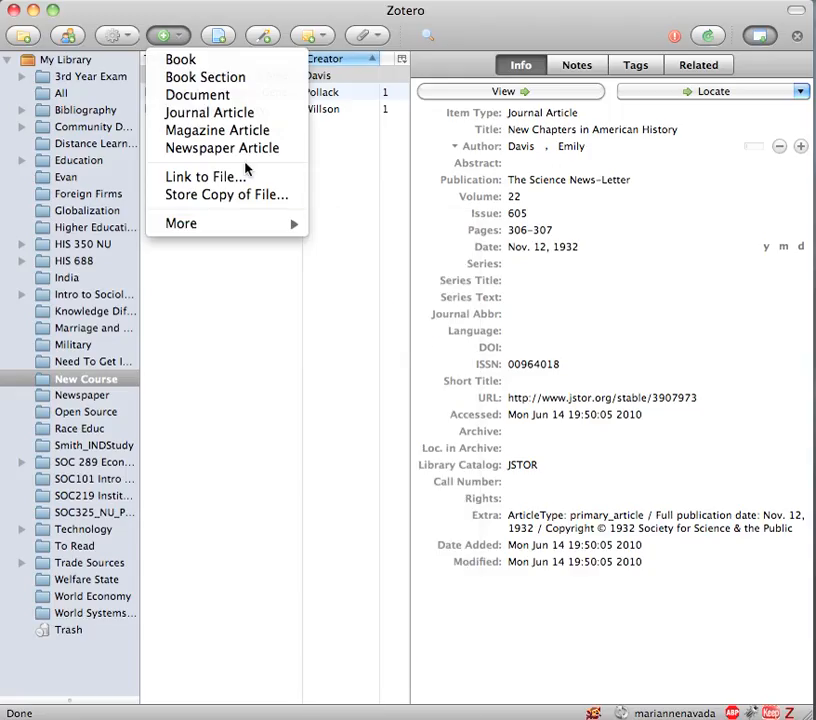
pyautogui.click(247, 96)
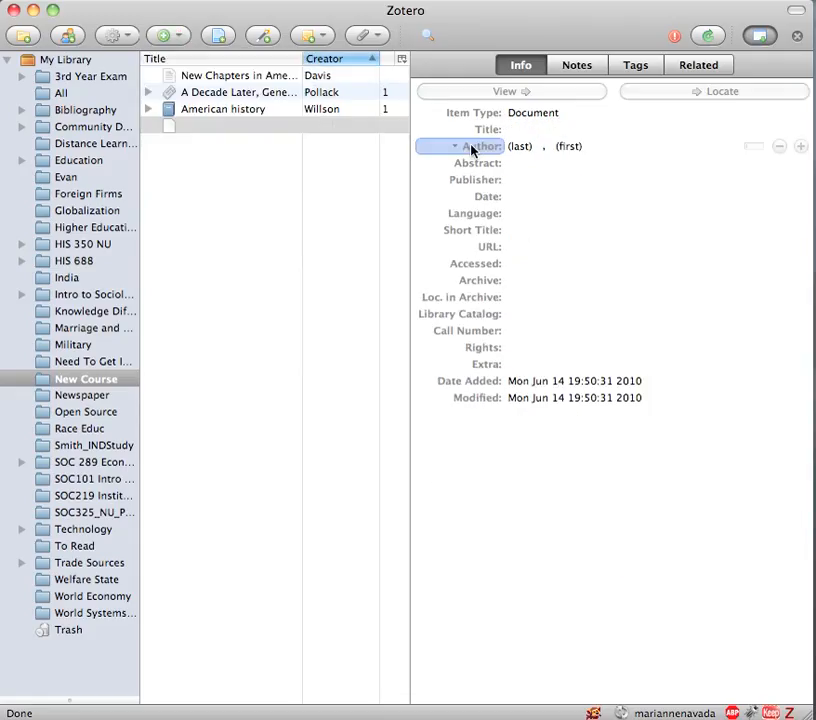
pyautogui.click(536, 132)
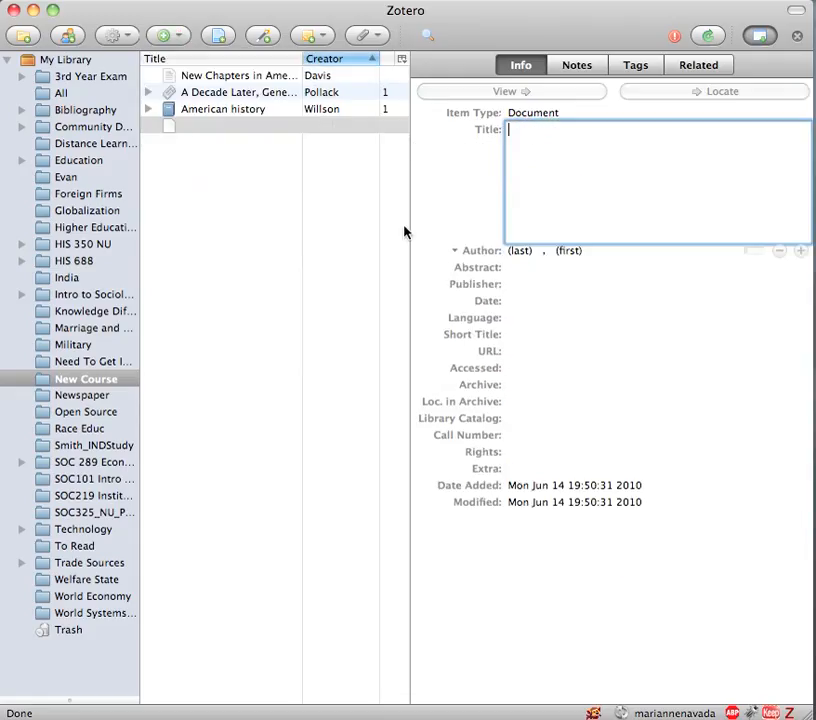
pyautogui.click(224, 128)
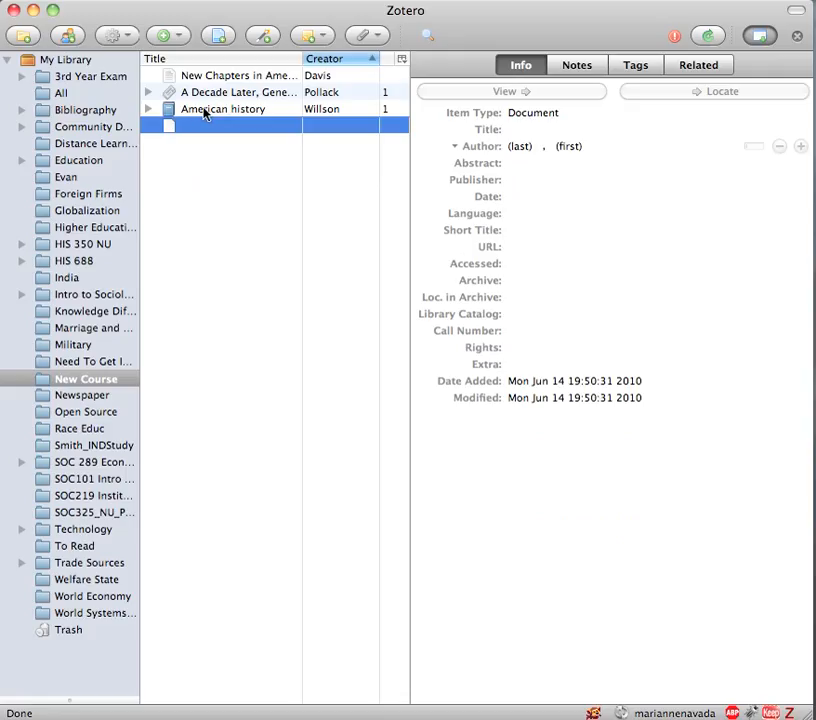
# Add a note reading "take notes" to the "American history" book.
pyautogui.click(205, 112)
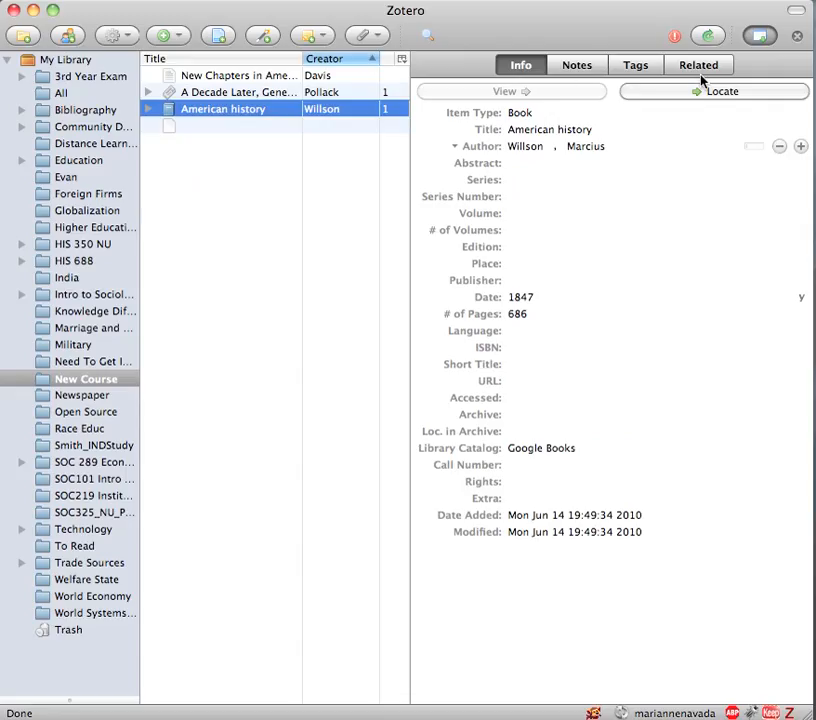
pyautogui.click(576, 65)
pyautogui.click(508, 92)
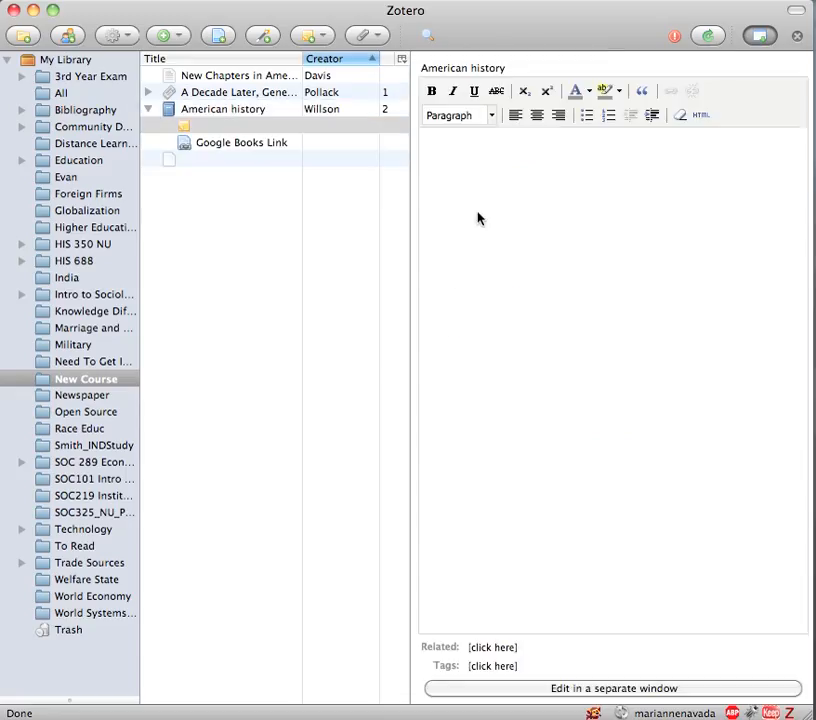
pyautogui.write('Ttake notes')
pyautogui.press('BackSpace')
pyautogui.click(320, 210)
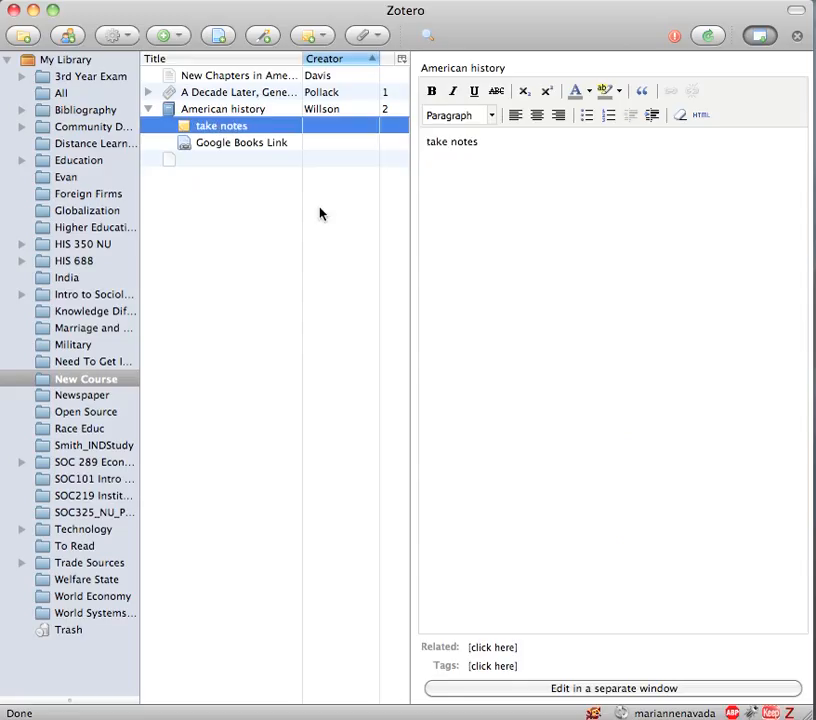
# Check where tags and related items can be added for the "American history" book, without adding any.
pyautogui.click(232, 109)
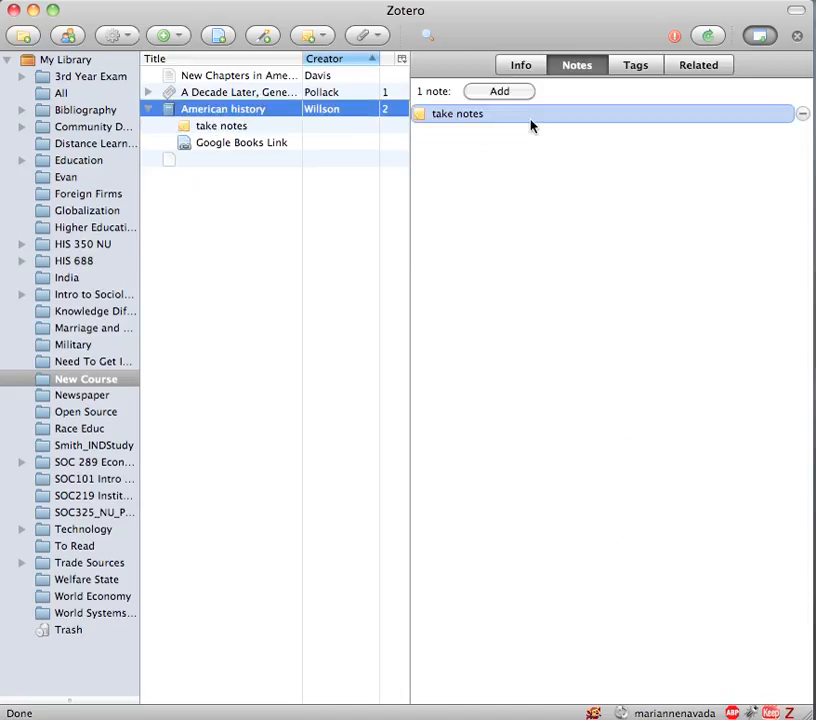
pyautogui.click(636, 66)
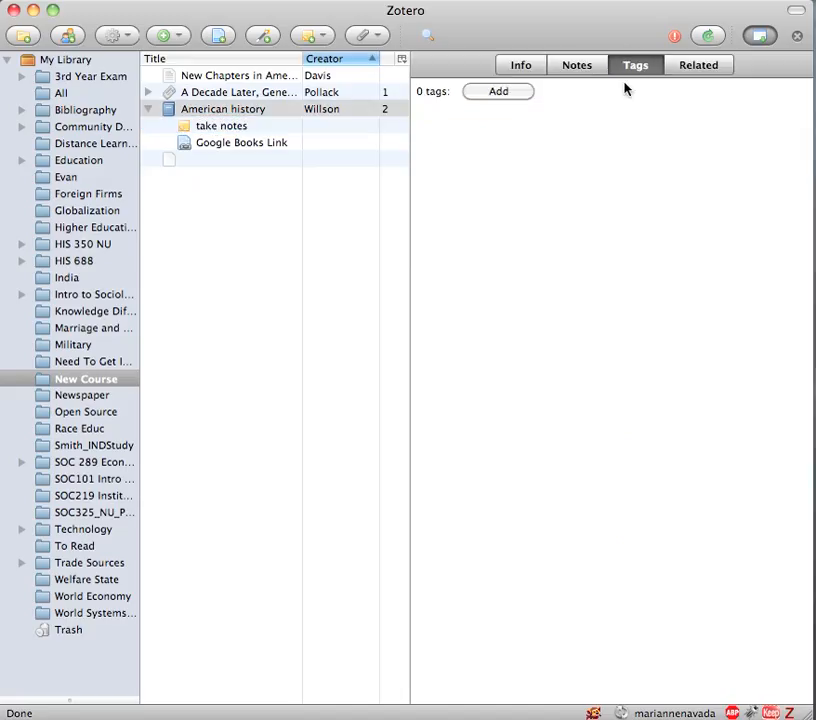
pyautogui.click(496, 92)
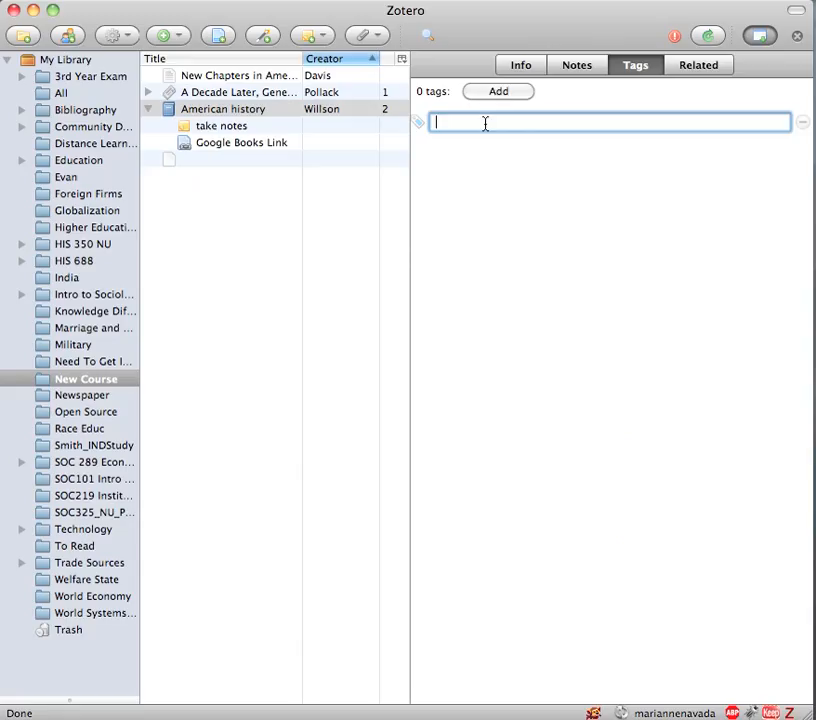
pyautogui.click(712, 66)
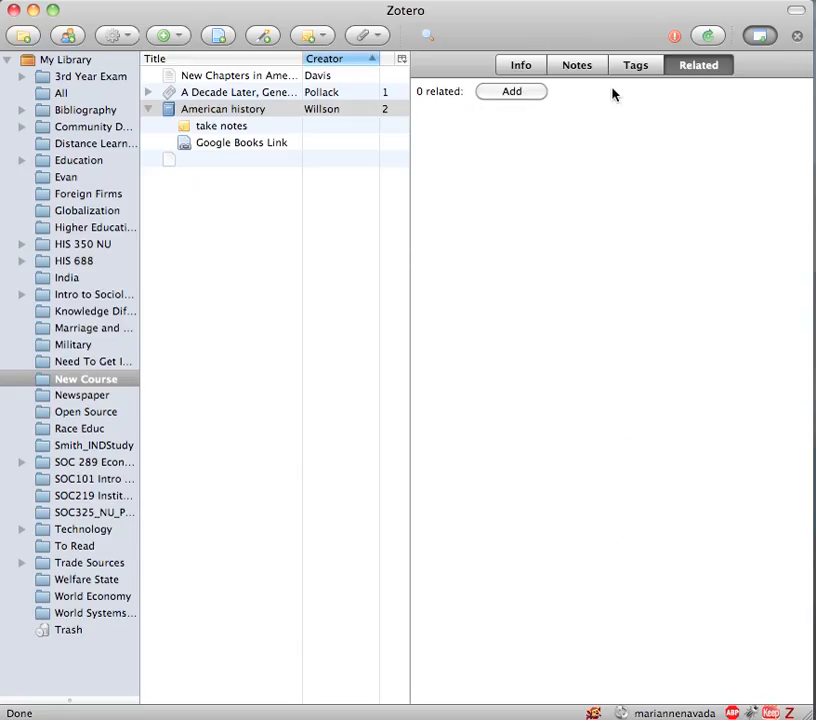
pyautogui.click(518, 96)
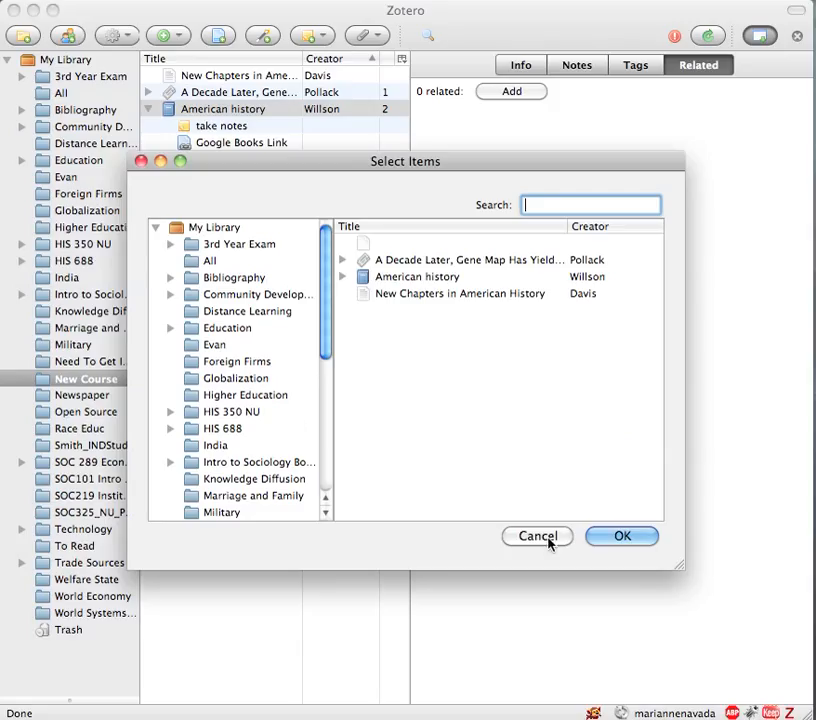
pyautogui.click(538, 537)
pyautogui.click(519, 66)
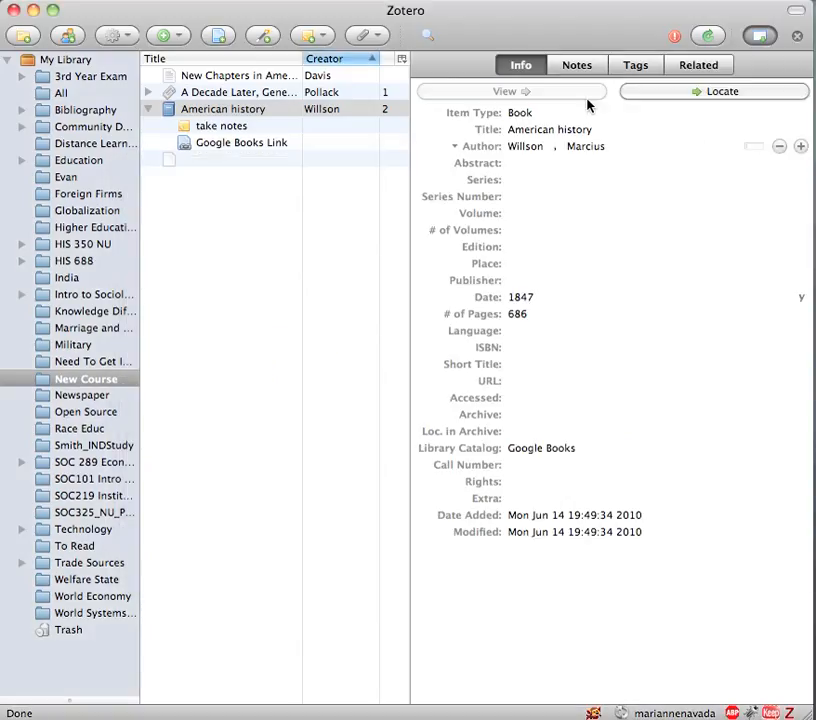
# Add another note reading "2nd note" to the "American history" book and check the book's list of notes.
pyautogui.click(585, 70)
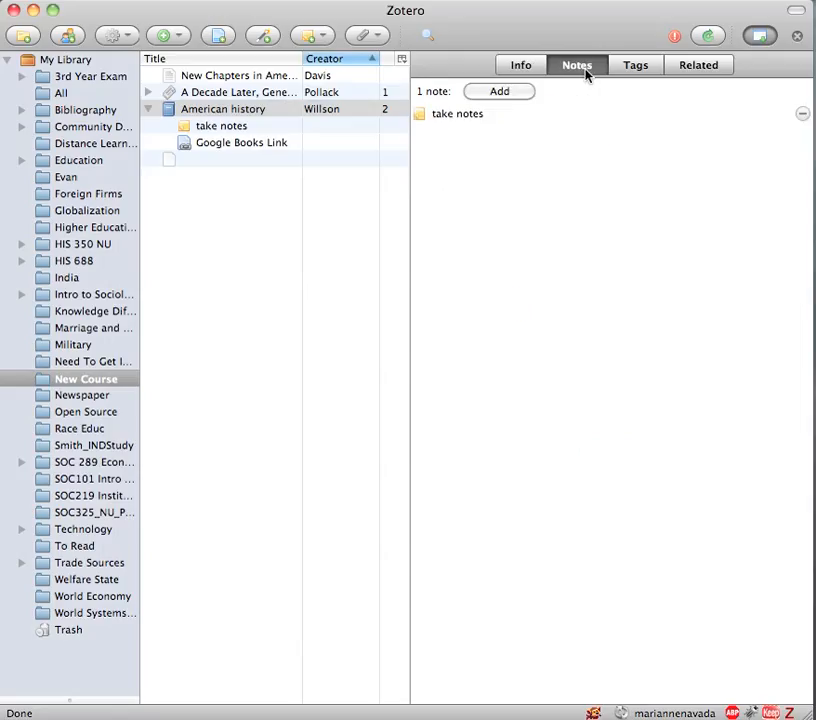
pyautogui.click(505, 92)
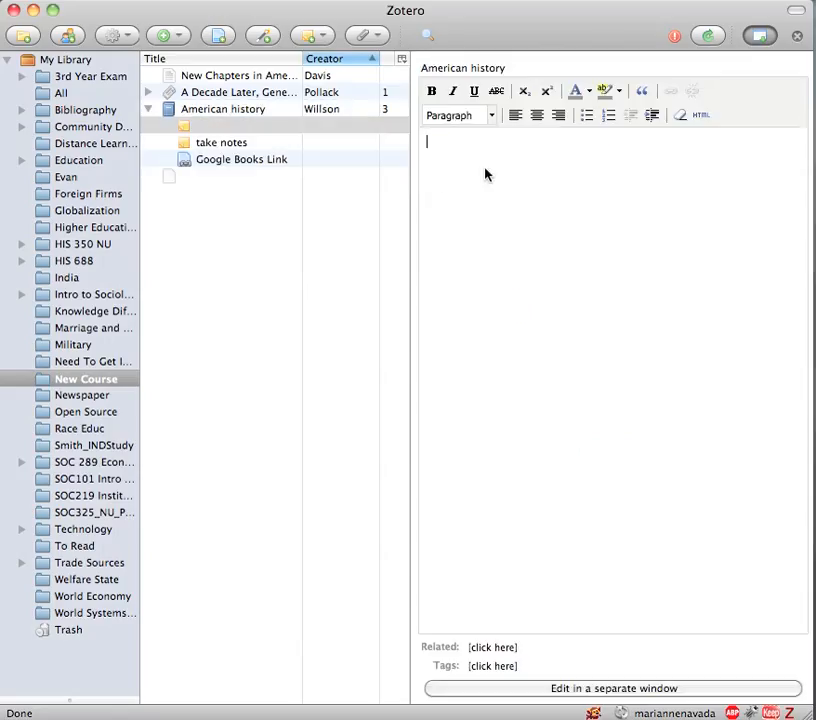
pyautogui.write('2nd note')
pyautogui.press('Return')
pyautogui.click(347, 124)
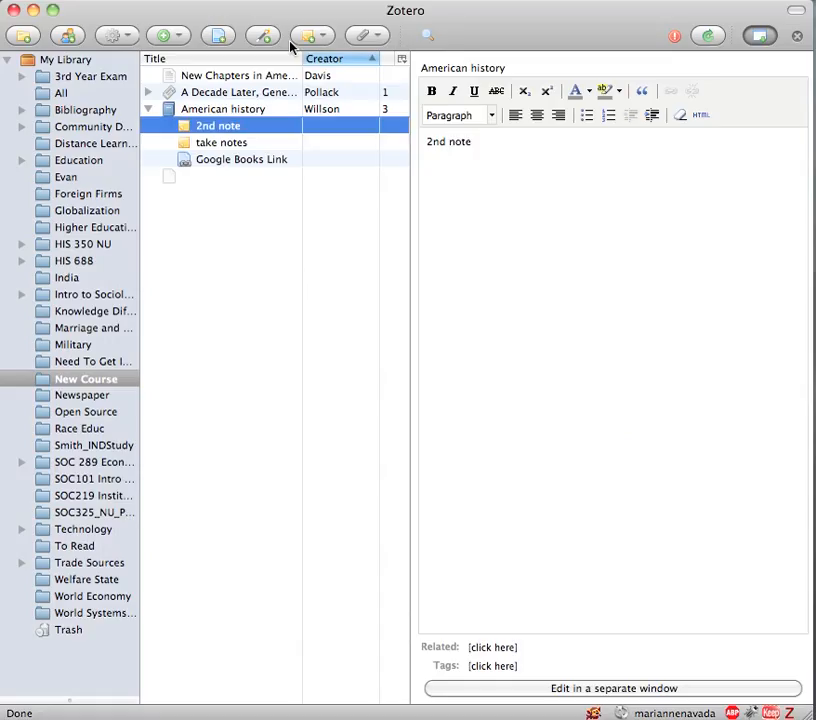
pyautogui.click(221, 112)
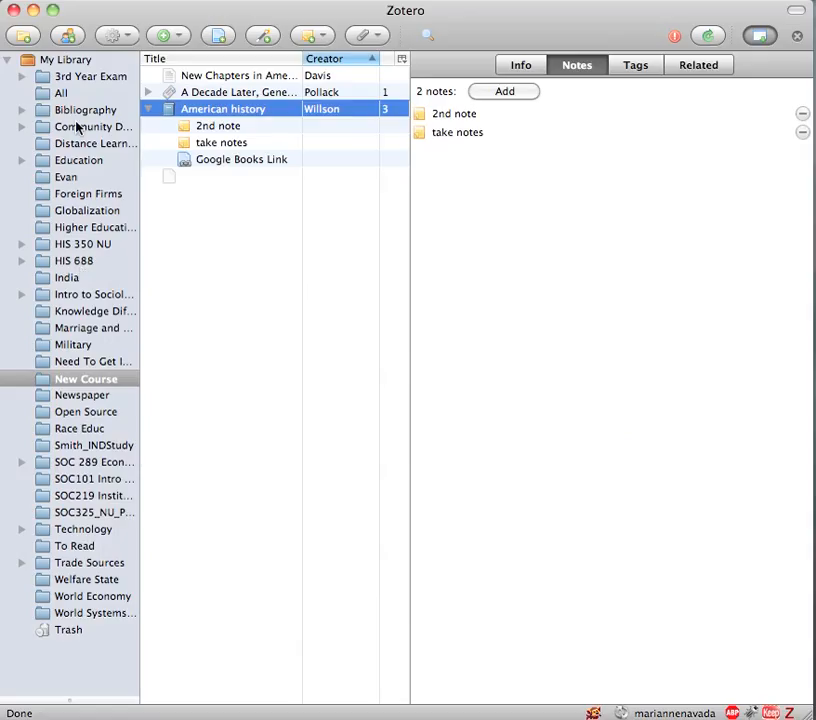
# Expand the Bibliography collection and display the items in the Education collection.
pyautogui.click(22, 110)
pyautogui.click(89, 112)
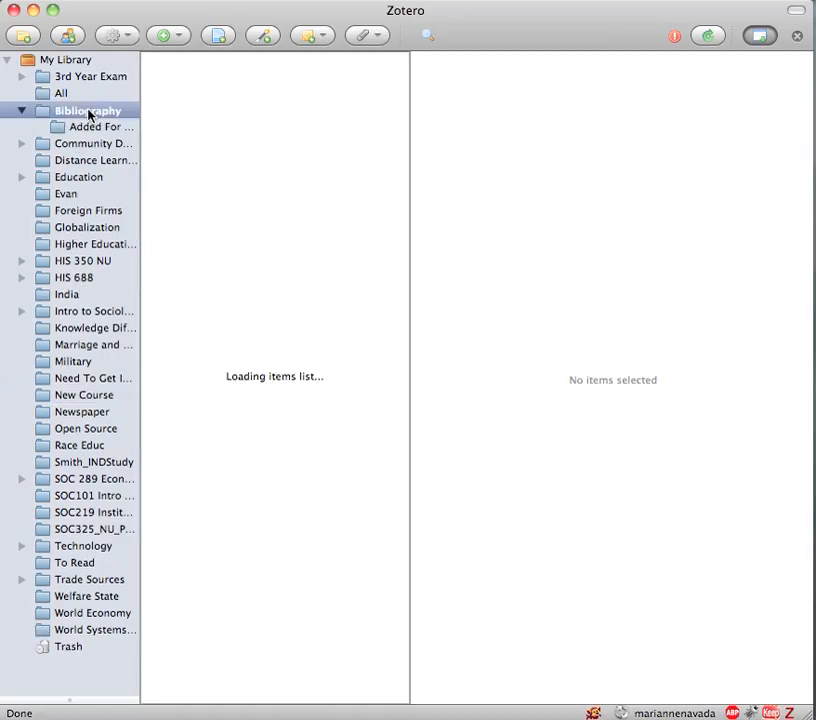
pyautogui.click(45, 180)
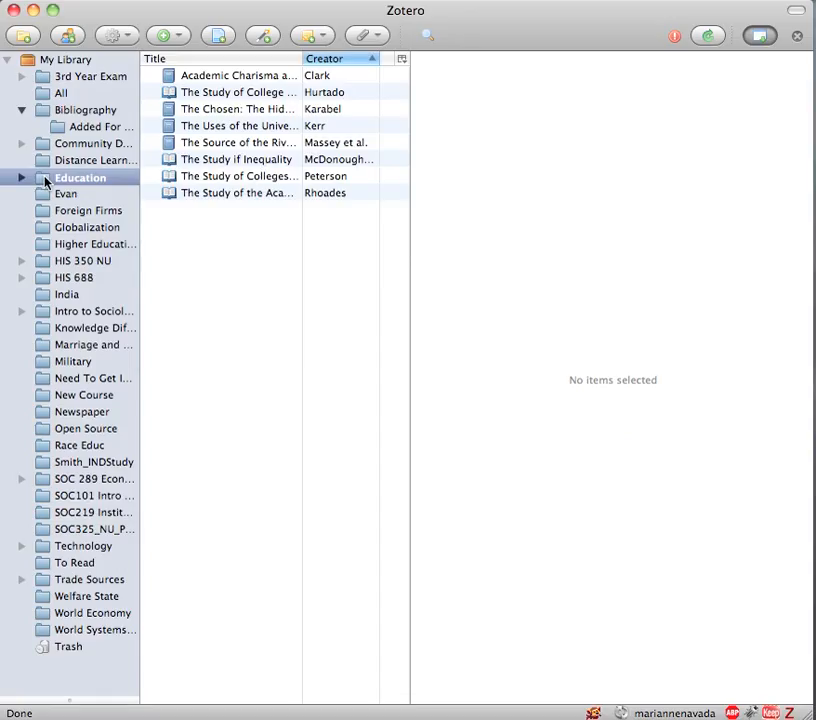
# Select all items in the Education collection and start creating a bibliography from them.
pyautogui.click(272, 76)
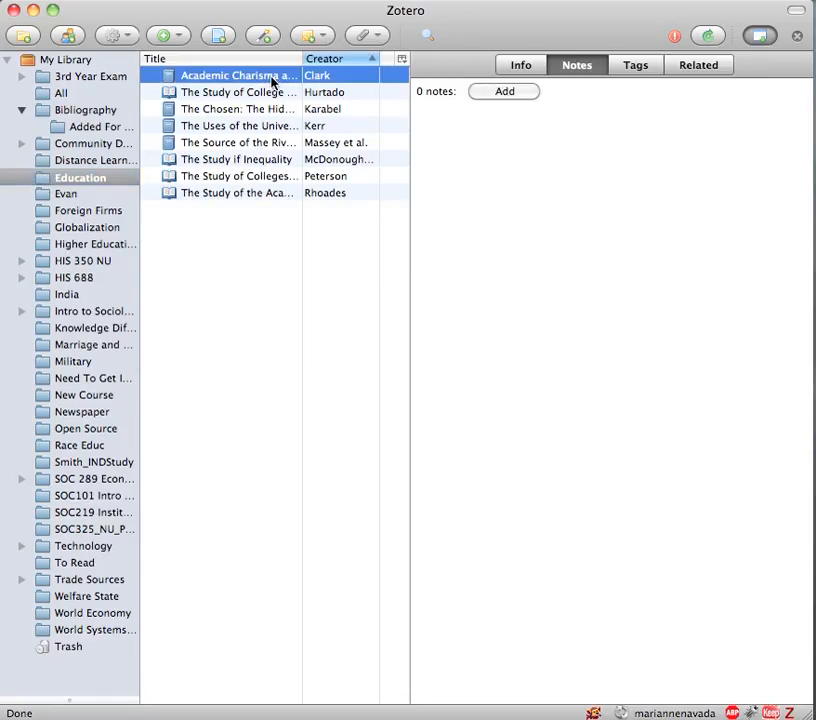
pyautogui.keyDown('shift'); pyautogui.click(262, 195); pyautogui.keyUp('shift')
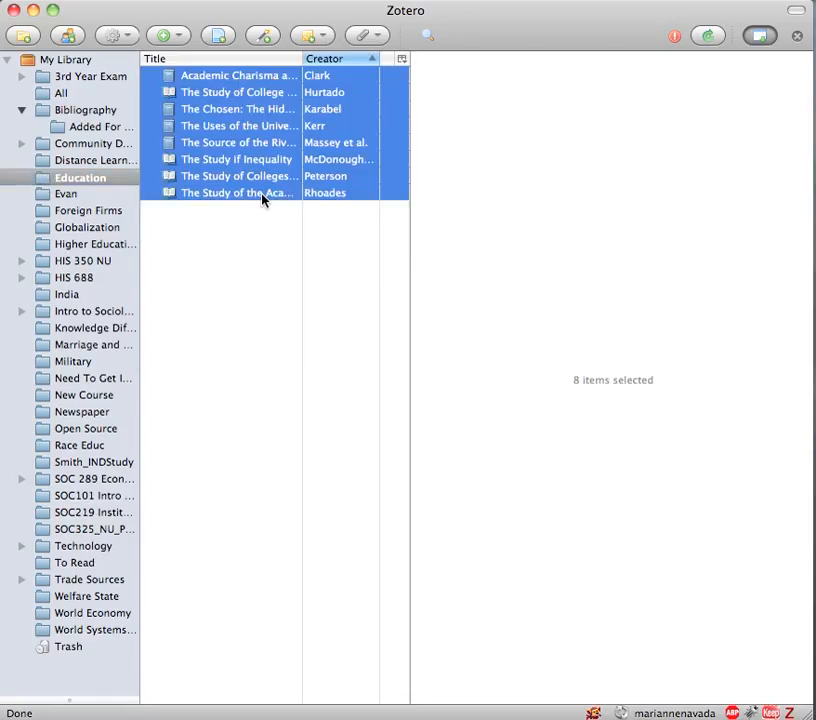
pyautogui.click(264, 92)
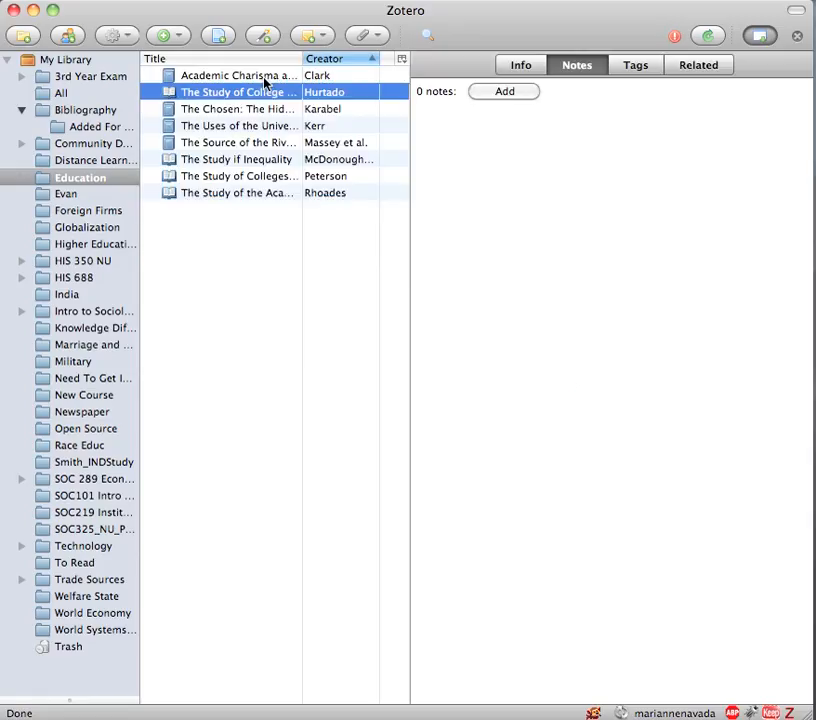
pyautogui.click(265, 76)
pyautogui.keyDown('shift'); pyautogui.click(255, 193); pyautogui.keyUp('shift')
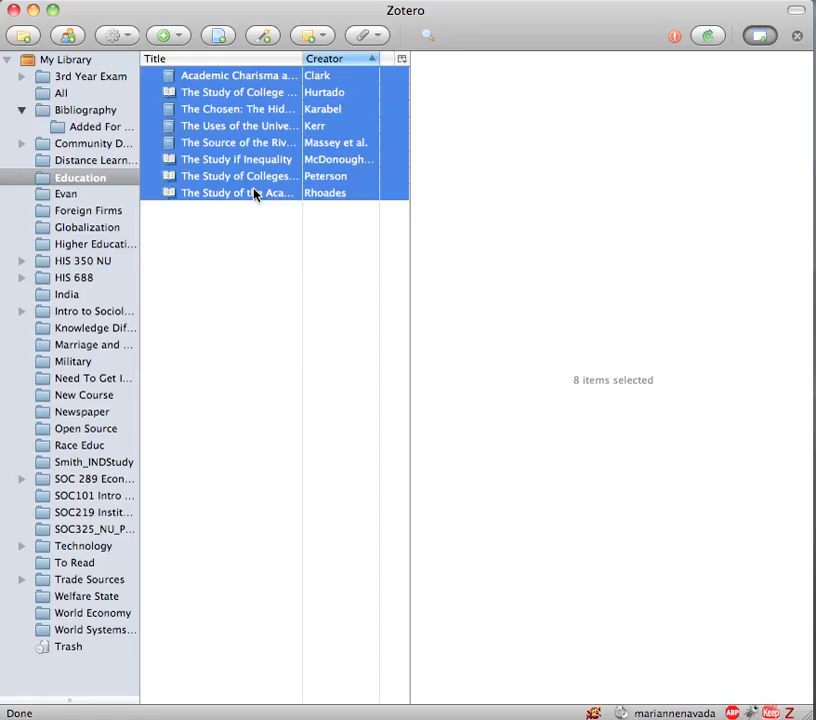
pyautogui.rightClick(255, 153)
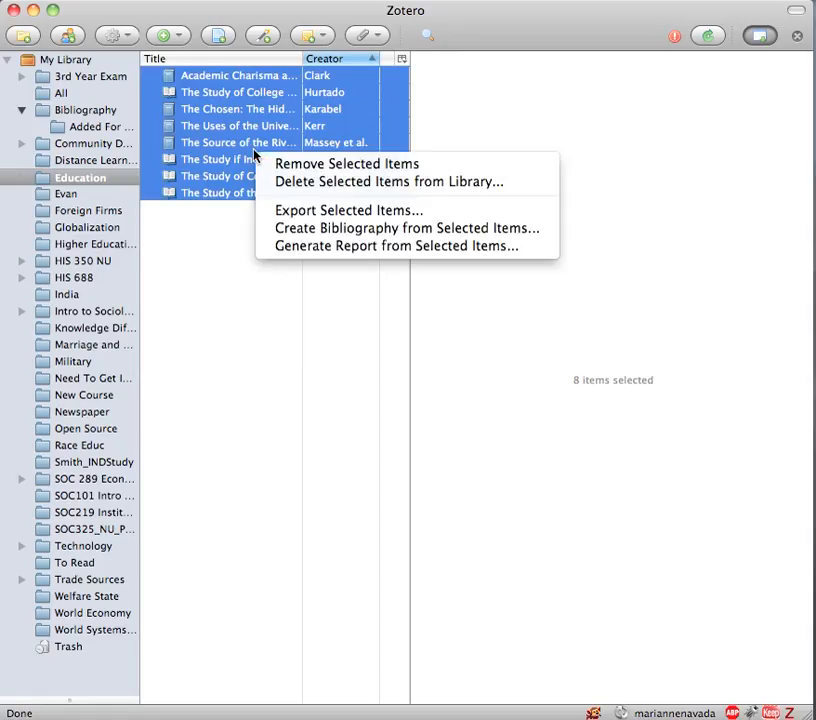
pyautogui.click(320, 230)
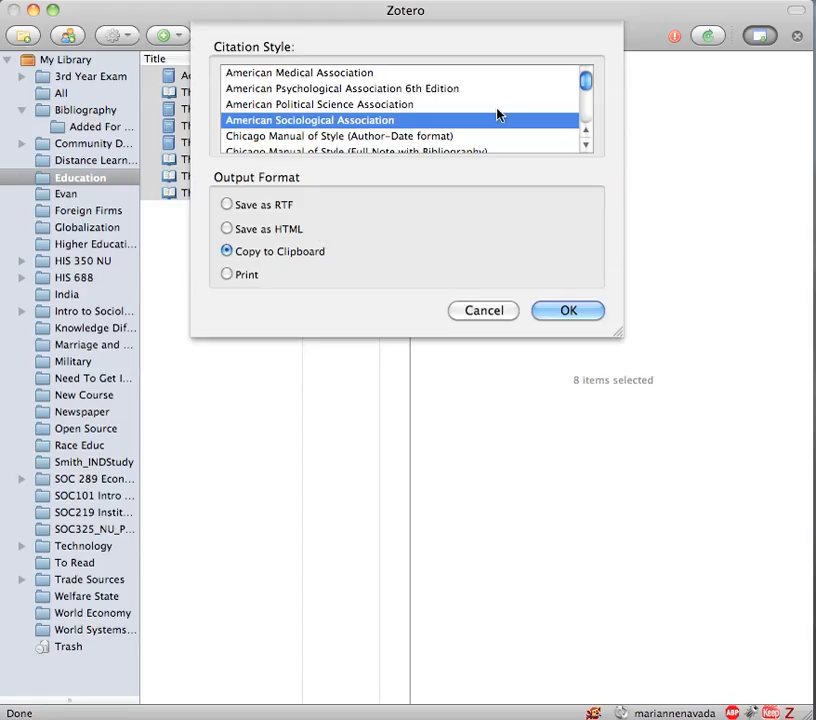
# Generate the bibliography in Chicago Manual of Style (Author-Date format) and copy it to the clipboard.
pyautogui.scroll(-2, 498, 115)
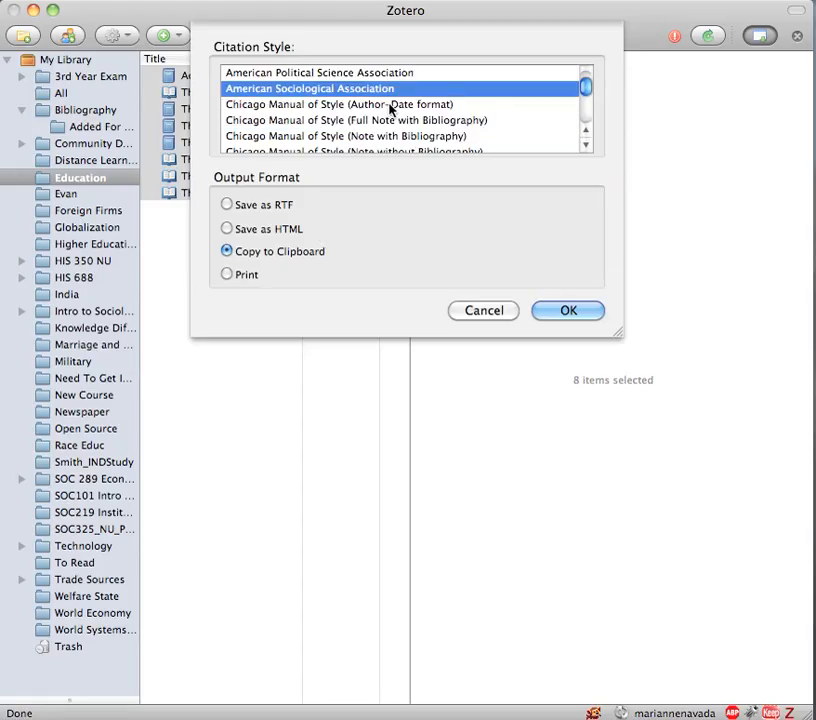
pyautogui.scroll(-2, 391, 110)
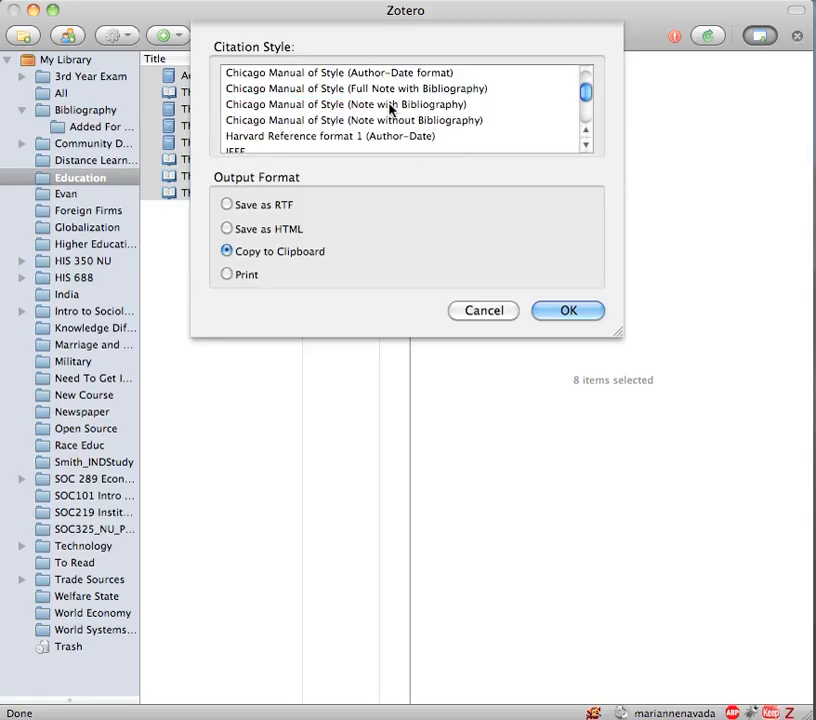
pyautogui.scroll(-2, 391, 110)
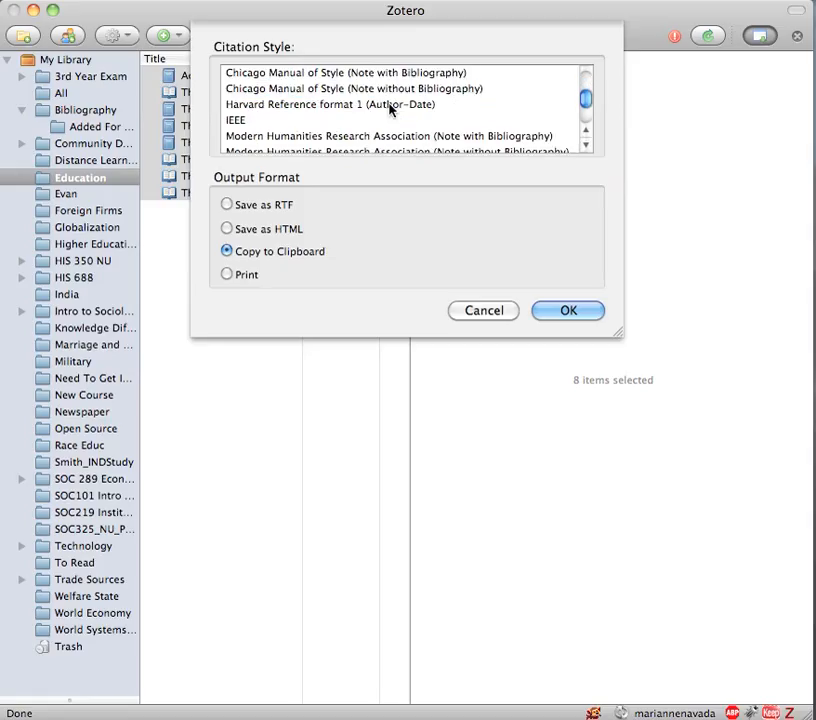
pyautogui.scroll(-3, 391, 110)
pyautogui.scroll(-2, 391, 110)
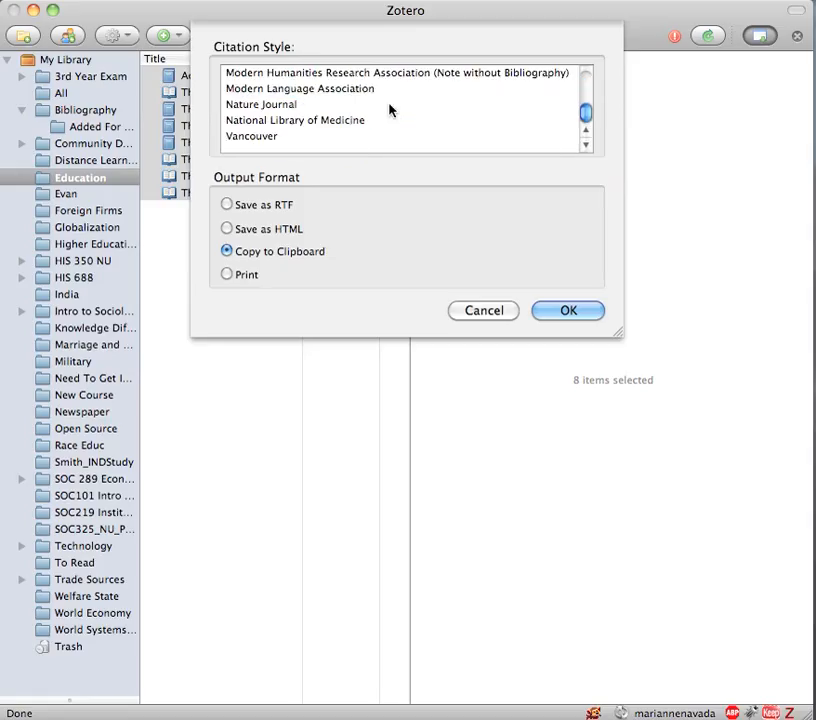
pyautogui.scroll(6, 391, 110)
pyautogui.scroll(3, 391, 110)
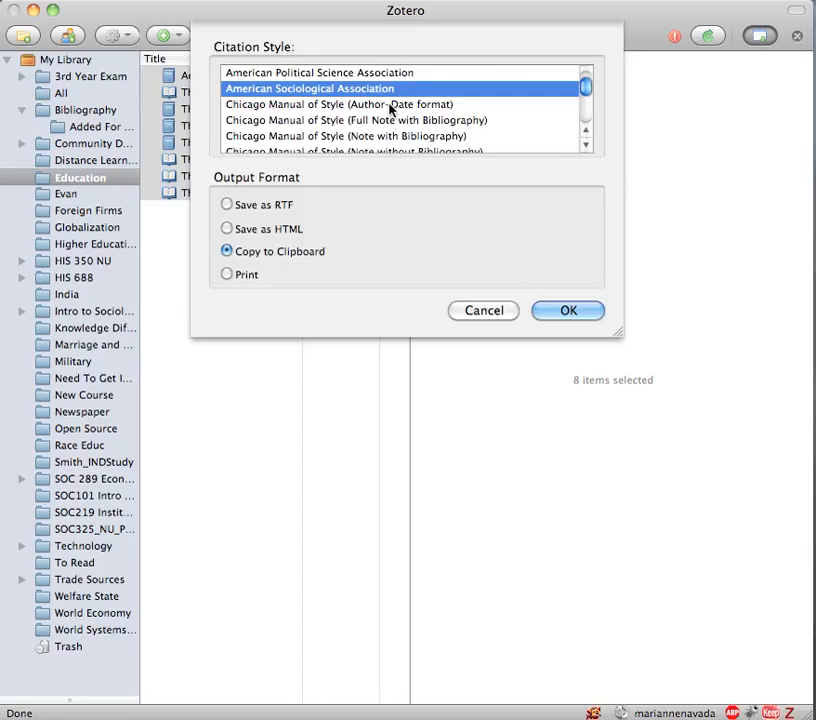
pyautogui.click(405, 105)
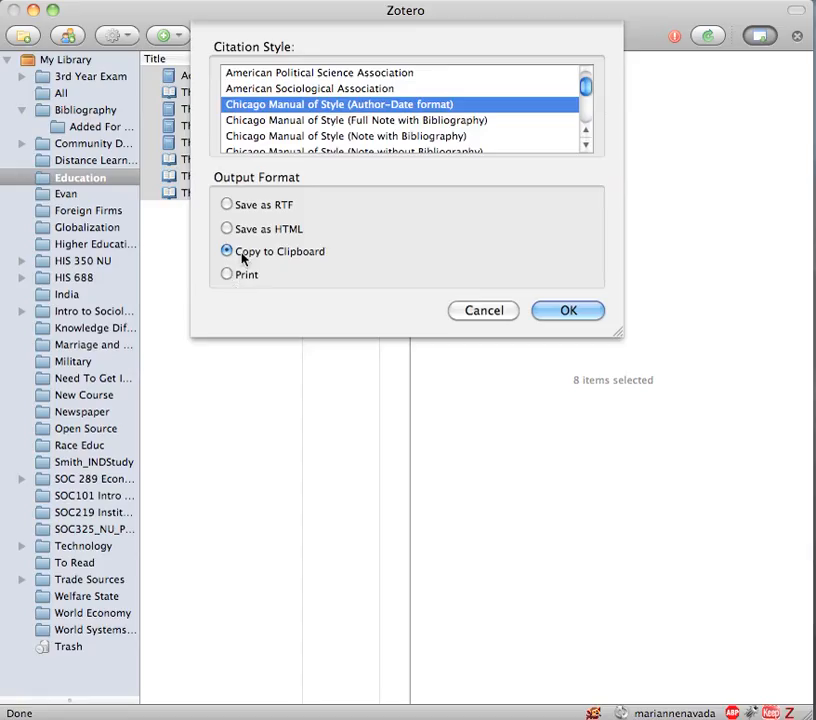
pyautogui.click(568, 311)
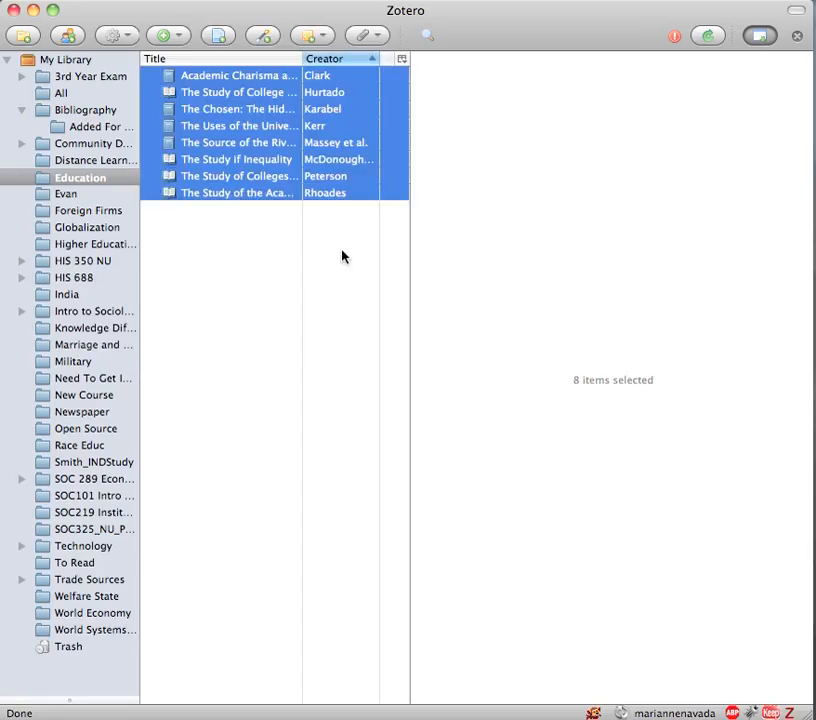
# Switch to OpenOffice.org, create a new text document and paste the copied bibliography into it.
pyautogui.moveTo(440, 700)
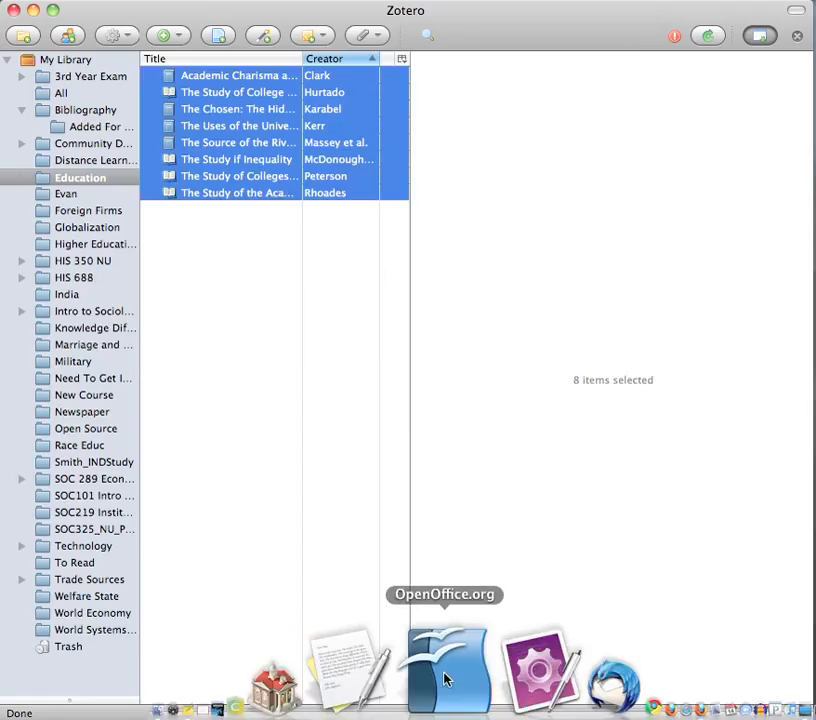
pyautogui.click(447, 680)
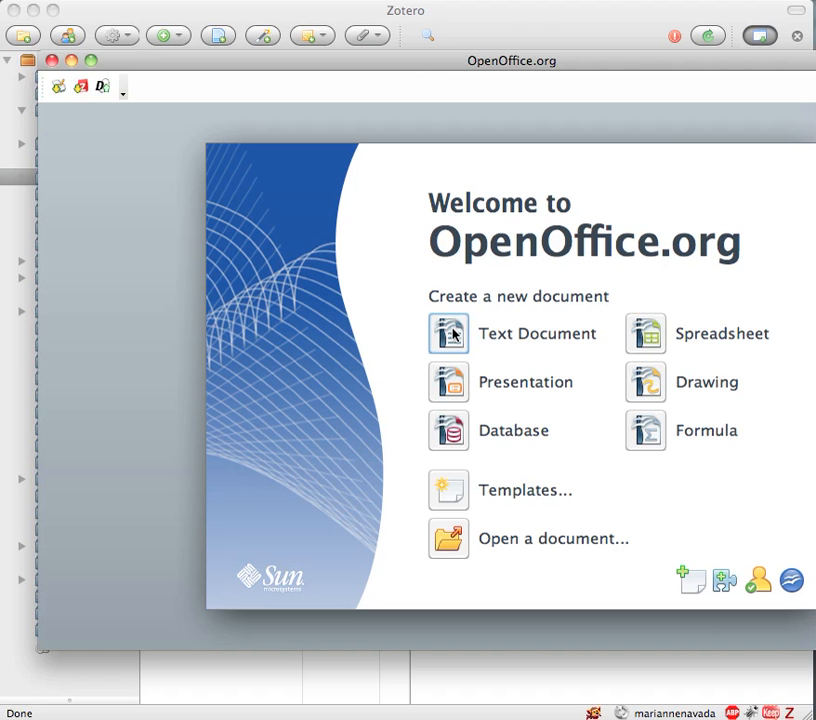
pyautogui.click(453, 335)
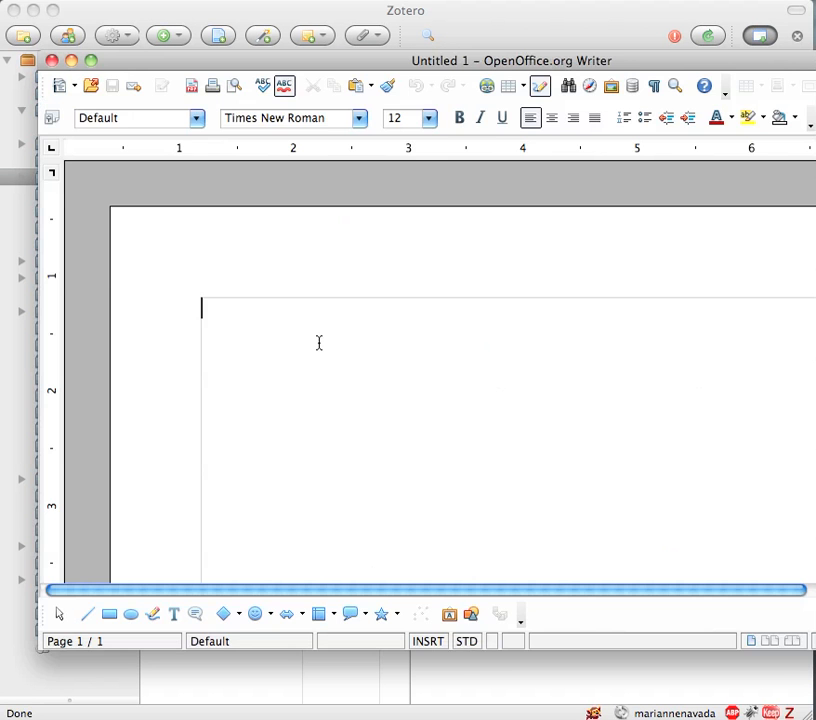
pyautogui.press('super+v')
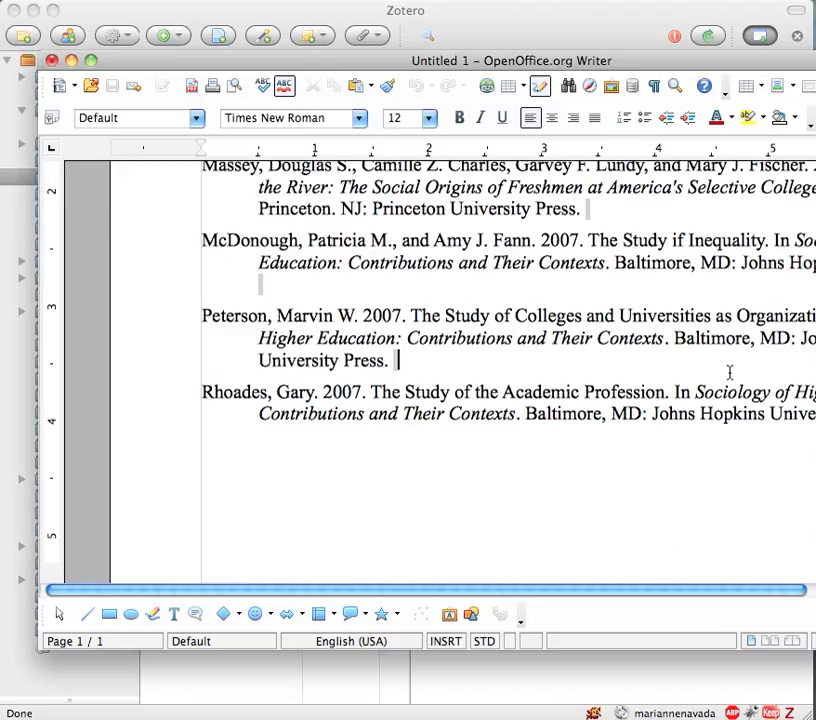
# Review the pasted bibliography entries from the first citation down to the last.
pyautogui.moveTo(730, 372); pyautogui.dragTo(722, 338)
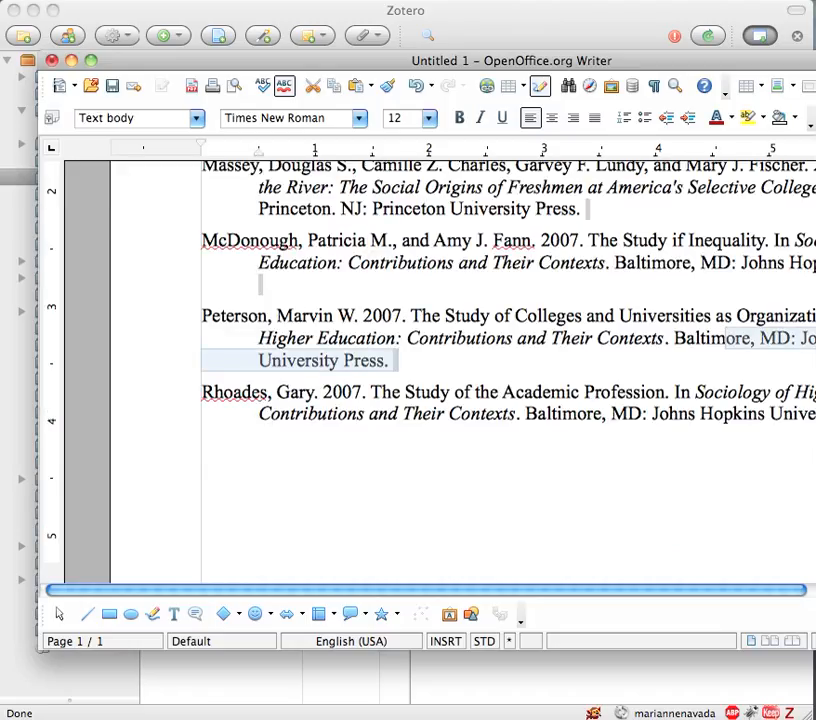
pyautogui.scroll(5, 460, 370)
pyautogui.scroll(-1, 460, 400)
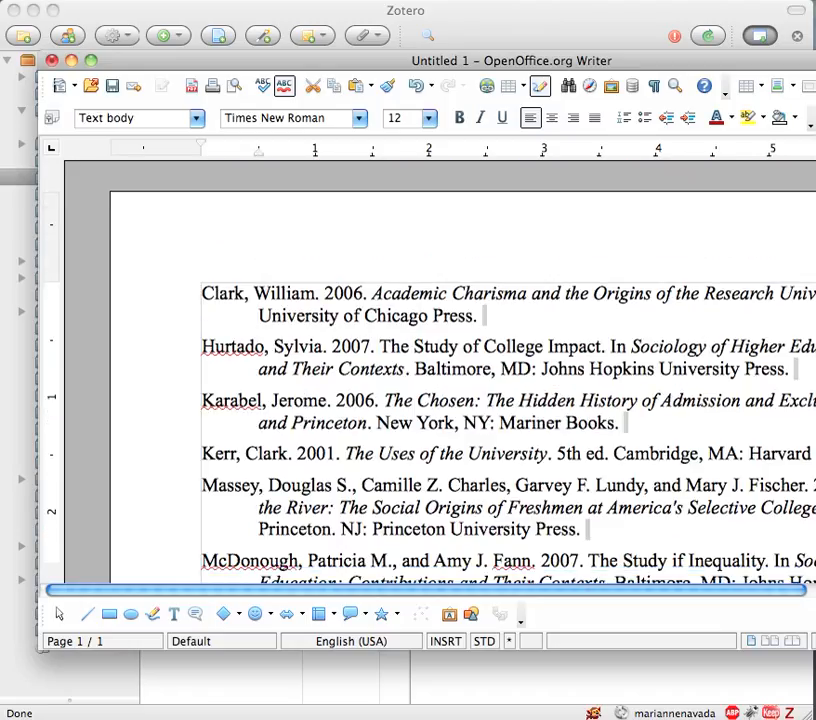
pyautogui.scroll(-1, 460, 400)
pyautogui.scroll(-2, 727, 494)
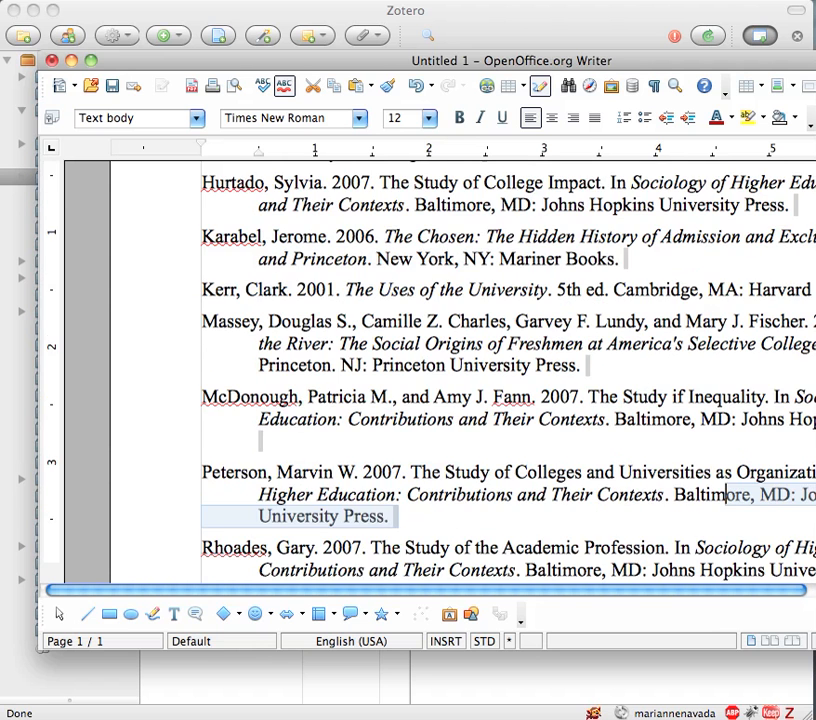
pyautogui.scroll(-2, 460, 370)
pyautogui.click(812, 320)
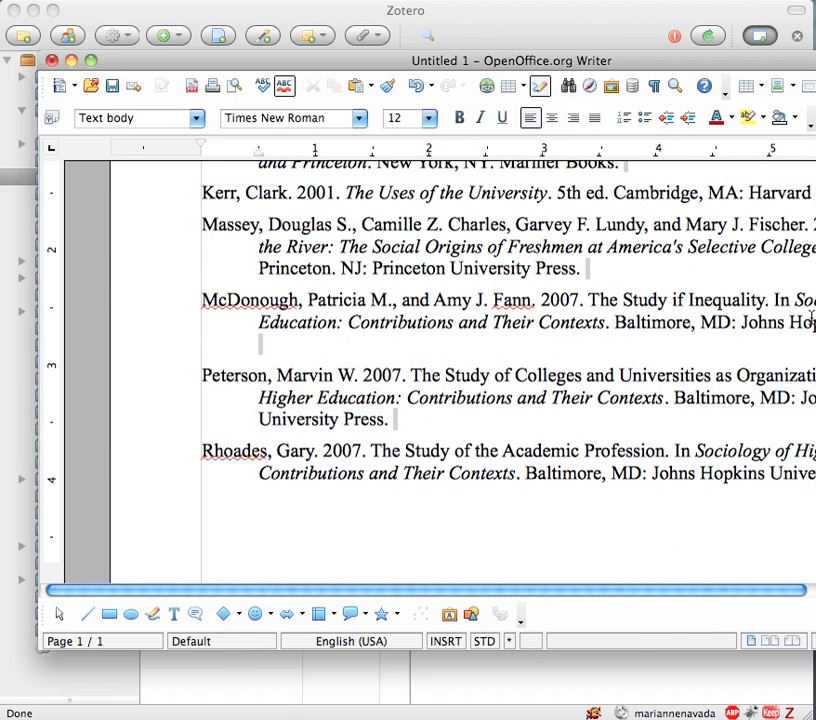
# Close the bibliography text document without saving it and return to the Zotero library.
pyautogui.moveTo(490, 74); pyautogui.dragTo(724, 47)
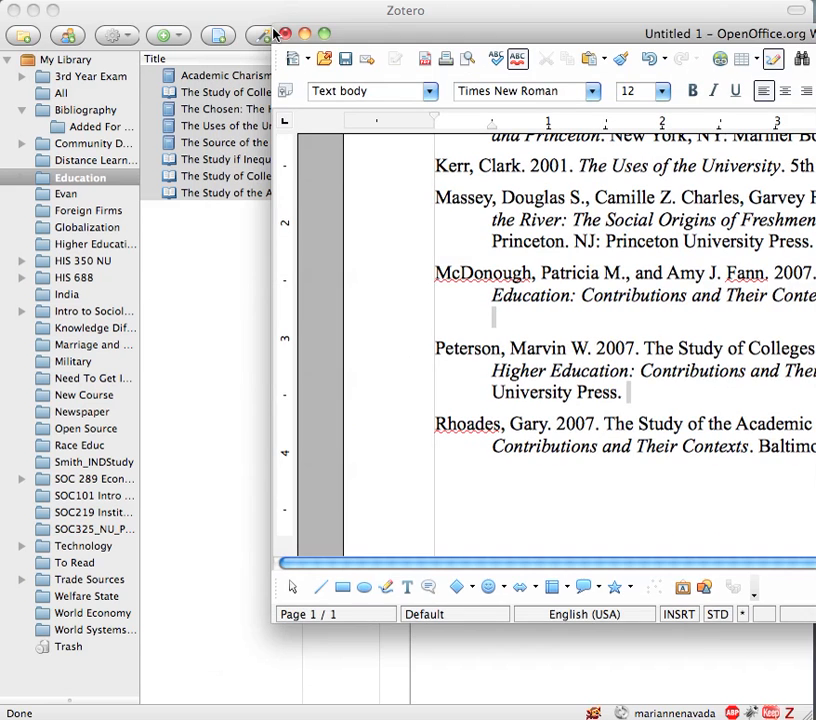
pyautogui.click(284, 34)
pyautogui.click(743, 354)
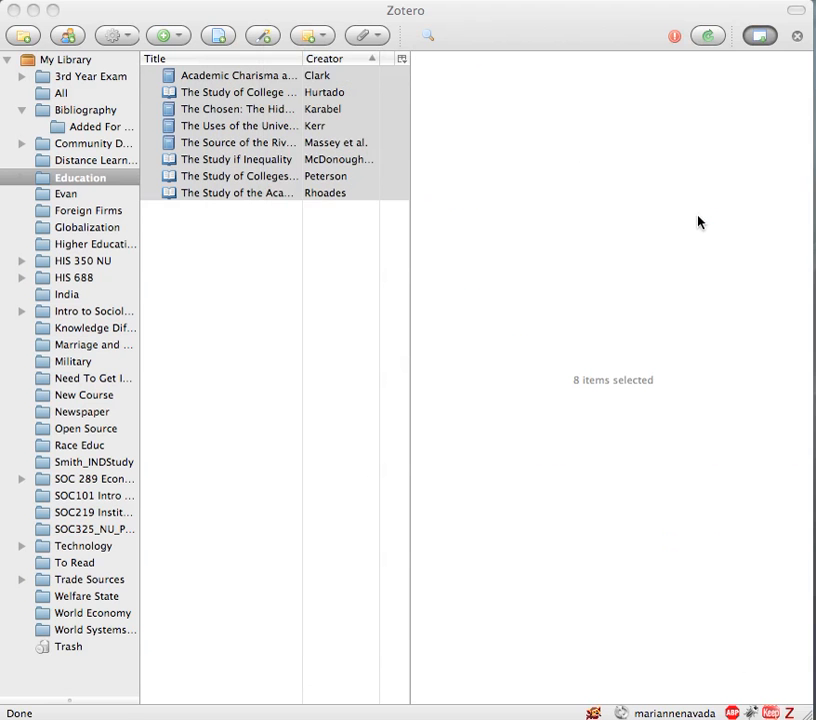
# Toggle the Zotero library out of and back into full-window view, and display the items in the Distance Learning collection.
pyautogui.click(761, 37)
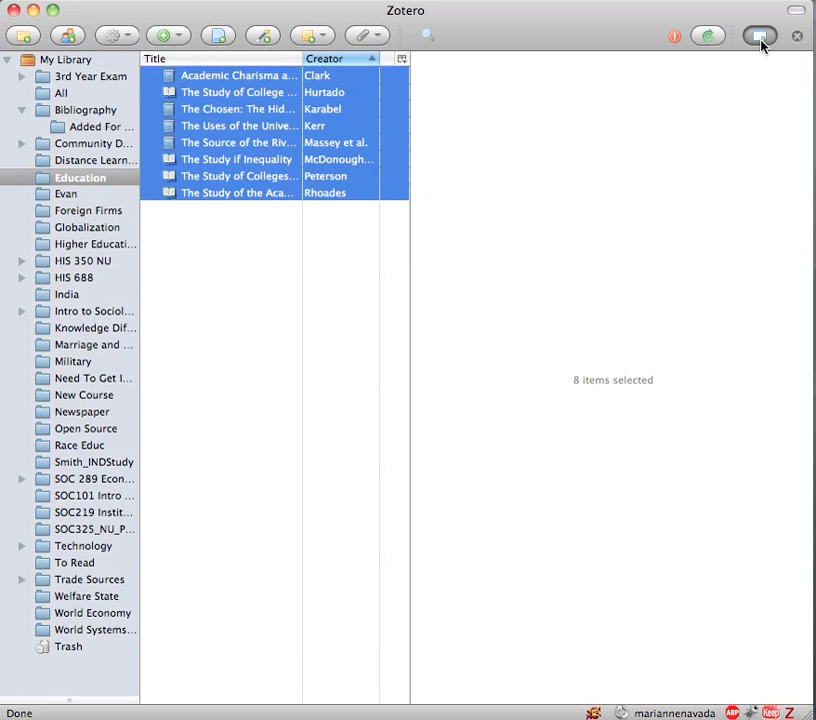
pyautogui.click(761, 38)
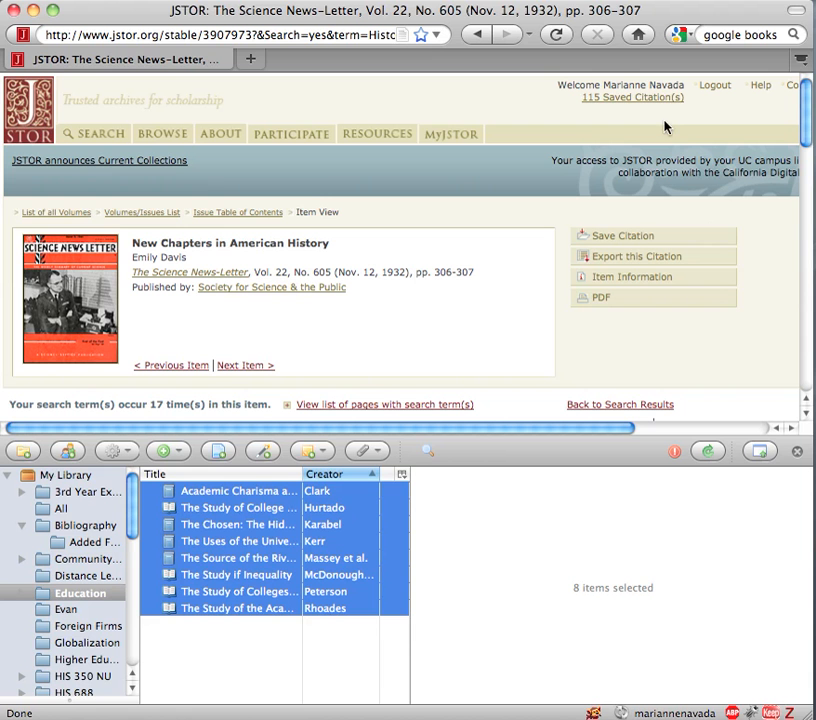
pyautogui.click(760, 451)
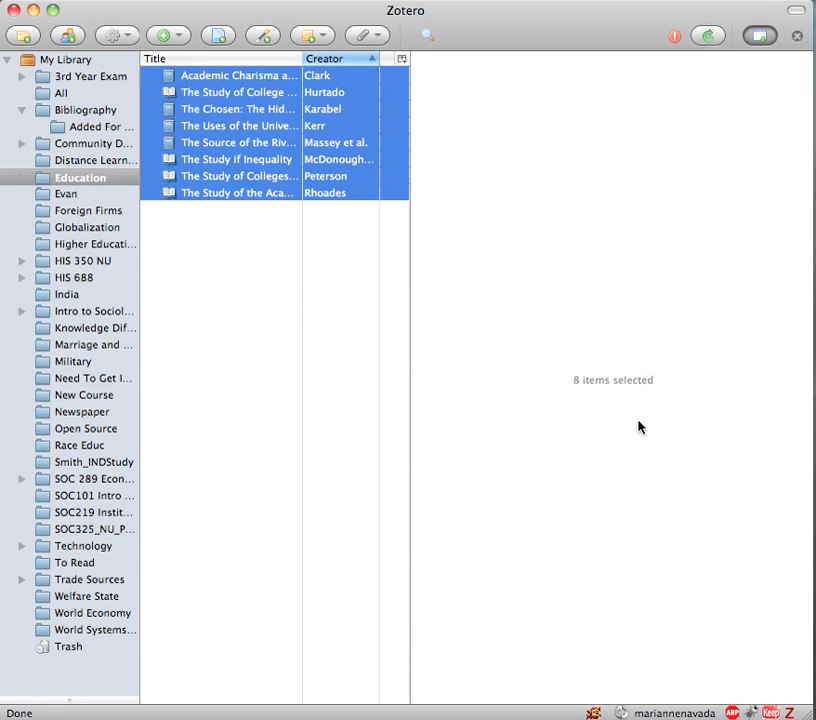
pyautogui.click(106, 164)
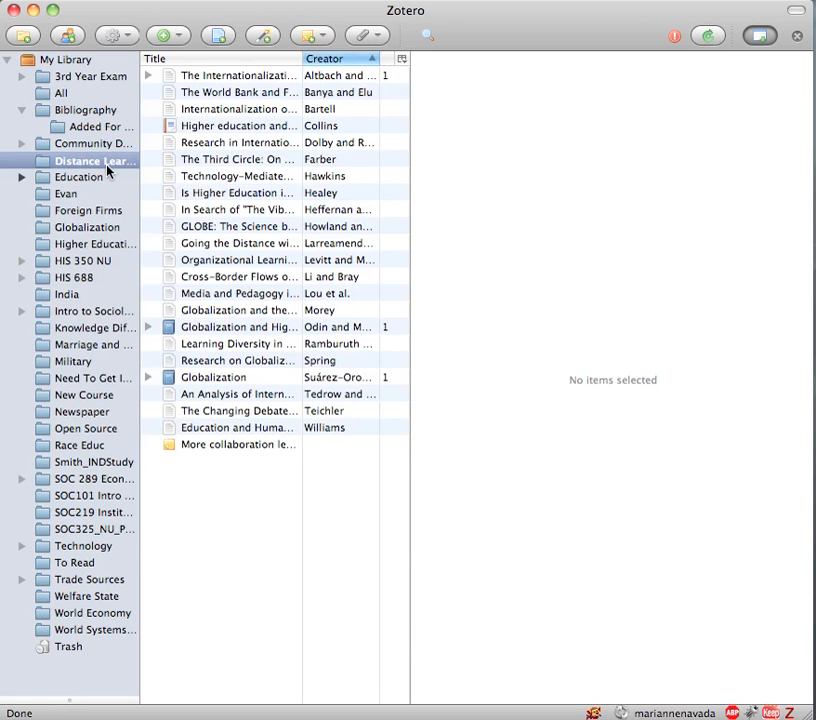